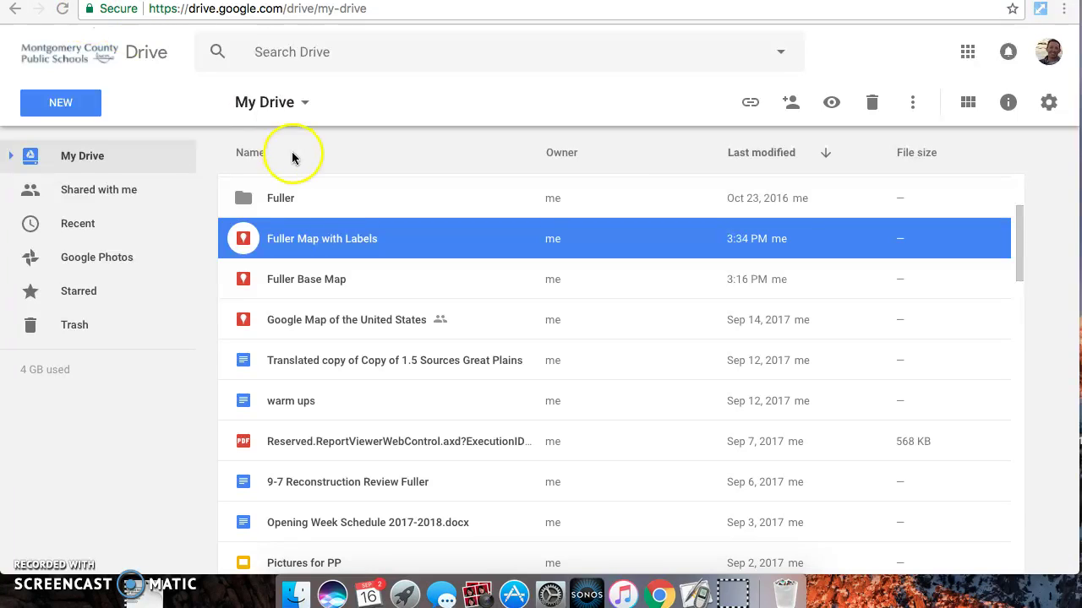
Step: Open the Fuller Map with Labels and review the details of the Appalachian Mountains and the Mississippi River
double_click(291, 252)
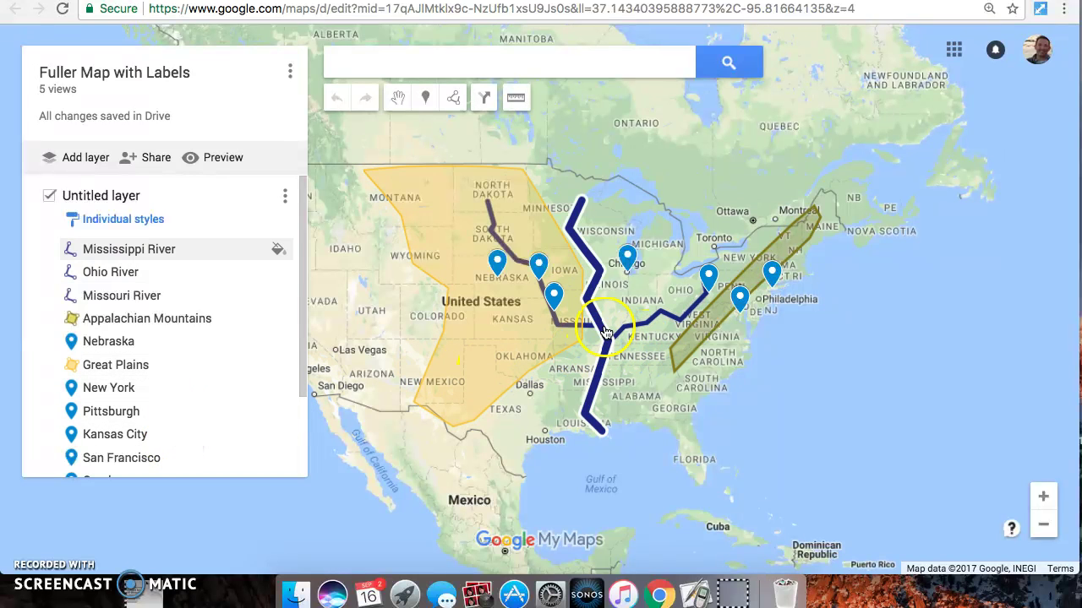
left_click(700, 327)
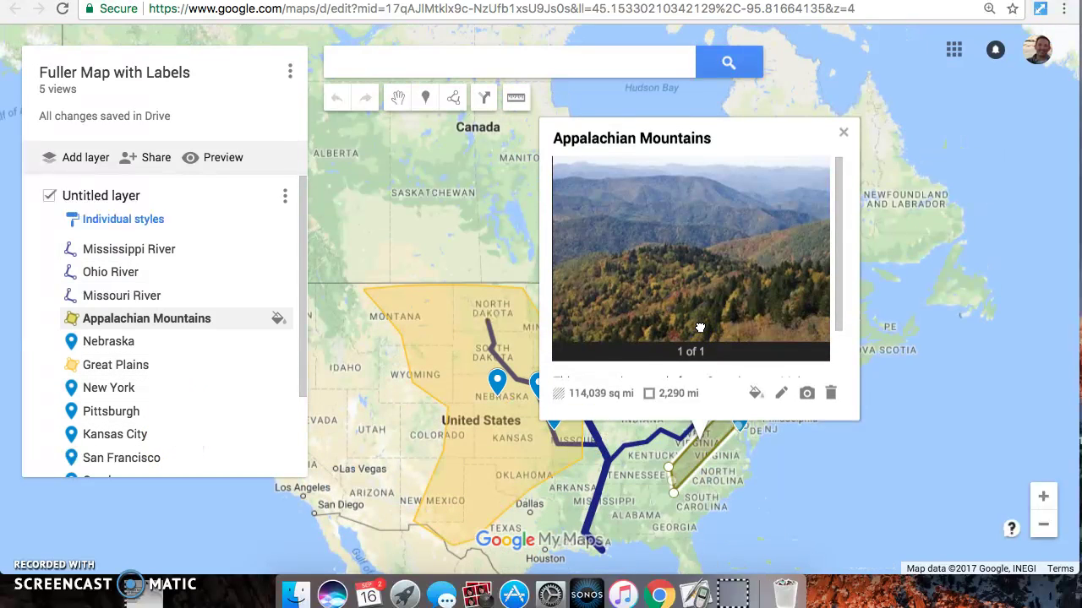
left_click(607, 466)
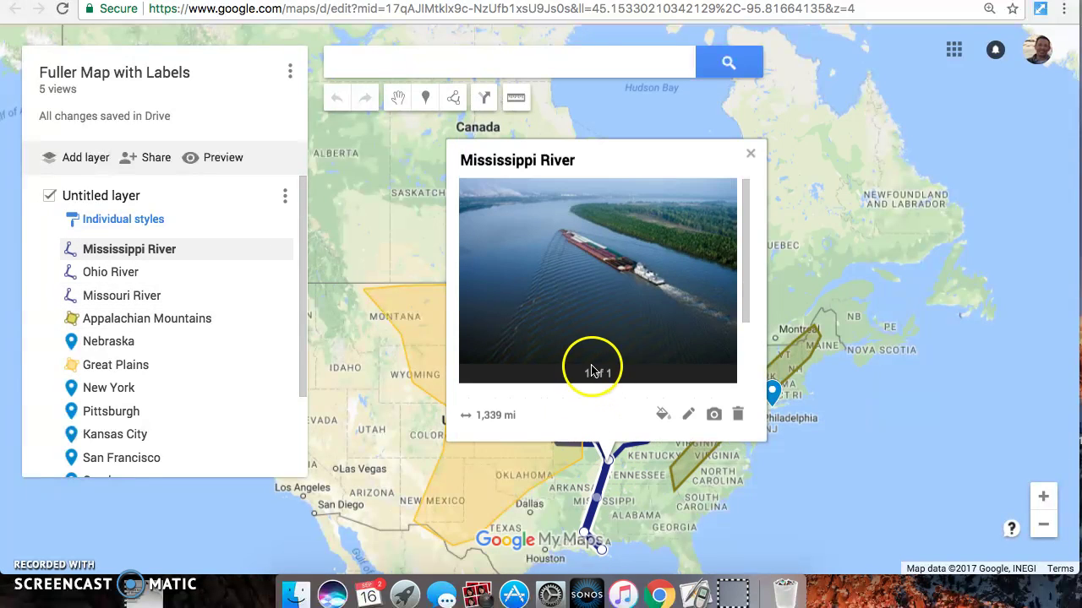
scroll(573, 360, "down", 4)
scroll(573, 360, "up", 2)
scroll(573, 361, "down", 2)
scroll(573, 361, "down", 1)
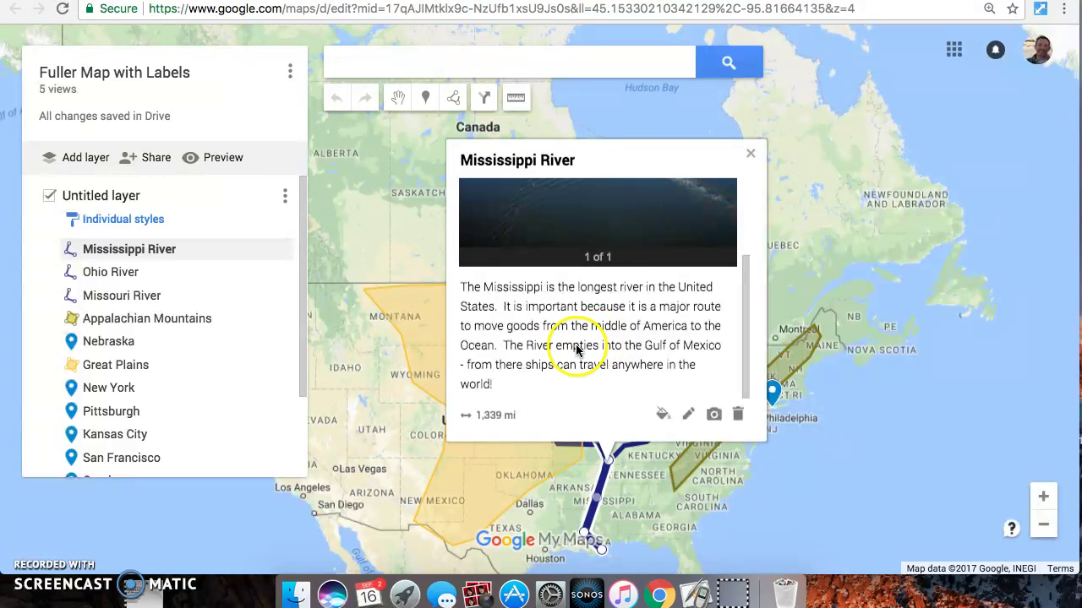
left_click(817, 511)
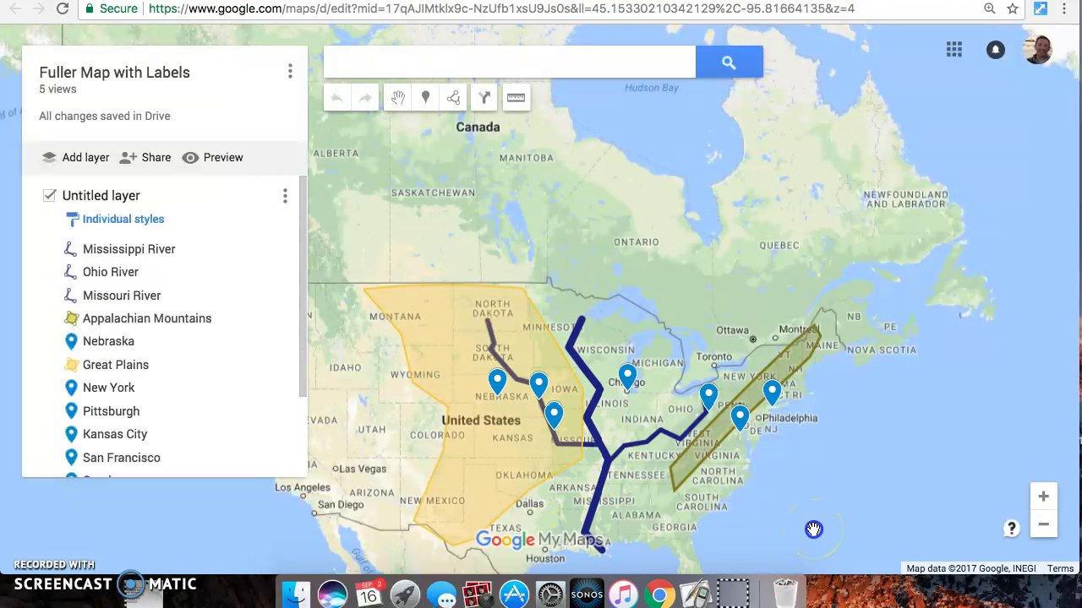
Step: Find Promontory Point, UT, United States and add it to the map as a placemark
left_click_drag(813, 529, 830, 378)
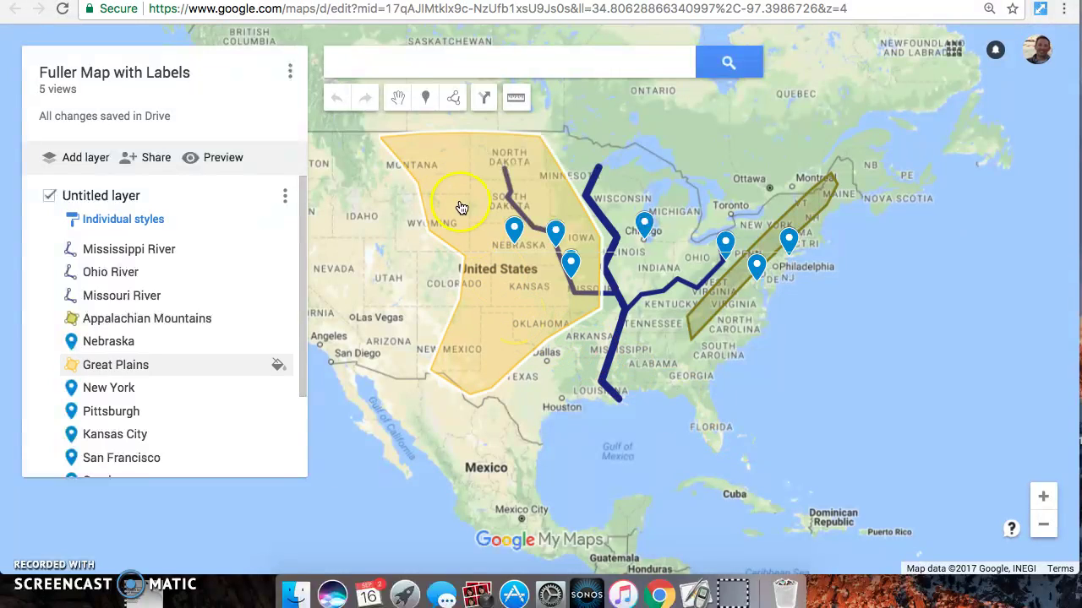
left_click(368, 59)
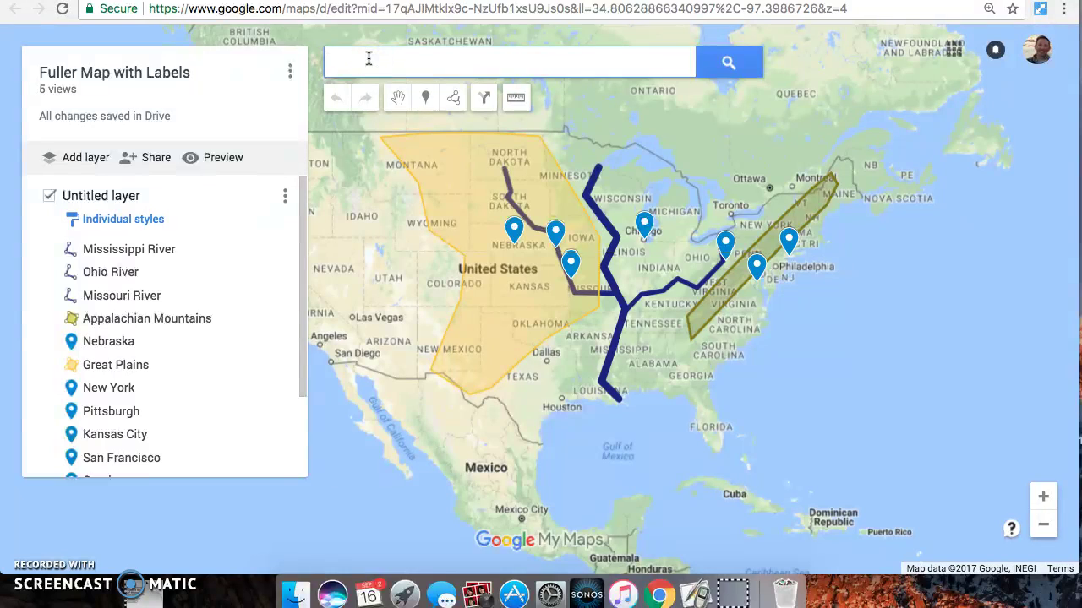
type("promot")
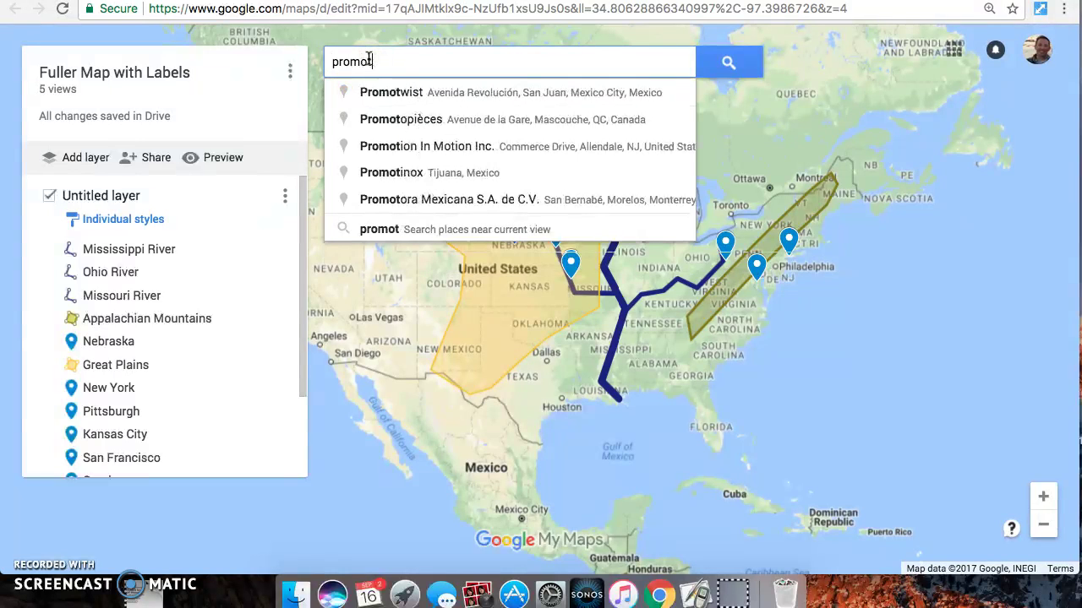
type("ory point ")
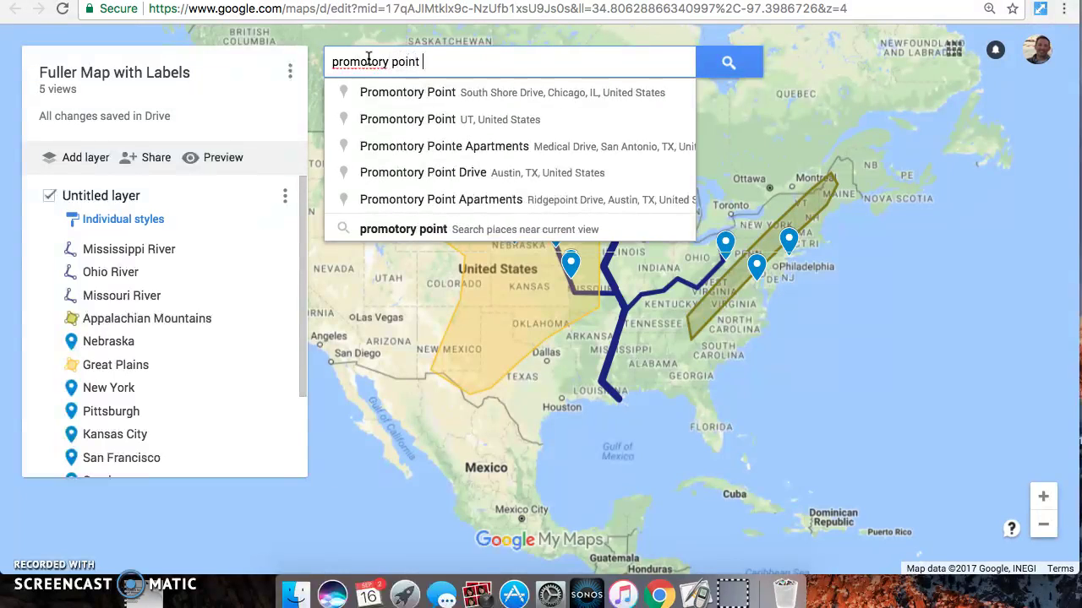
type("ut")
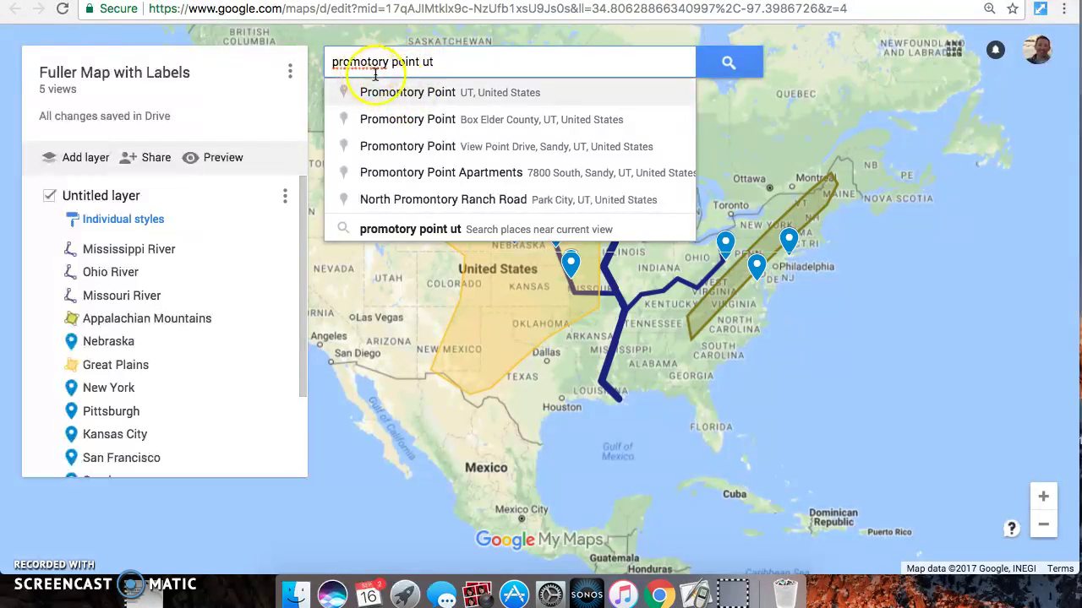
left_click(399, 94)
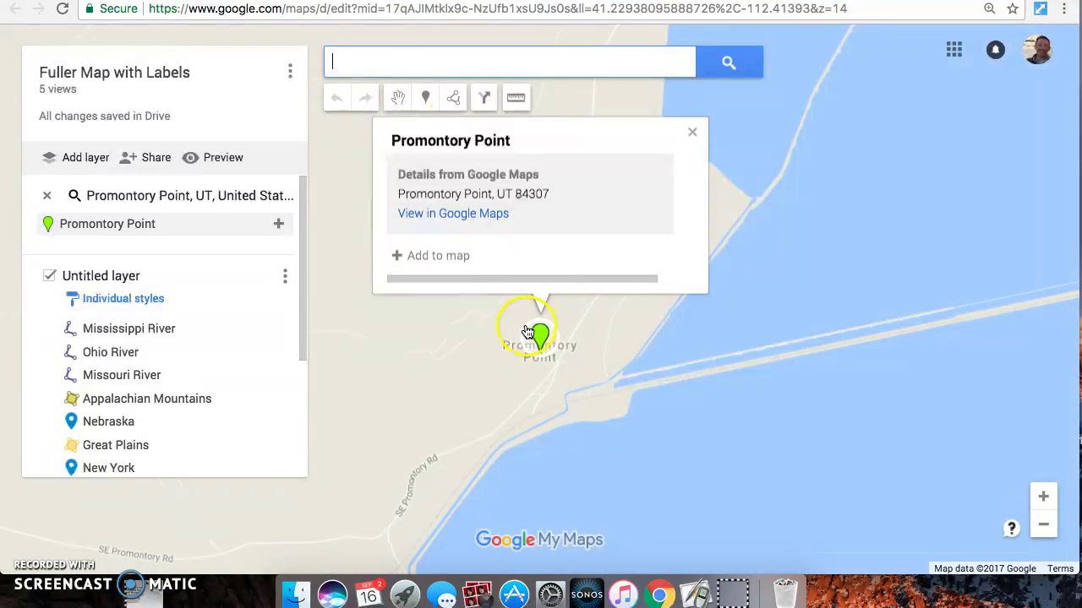
left_click(445, 257)
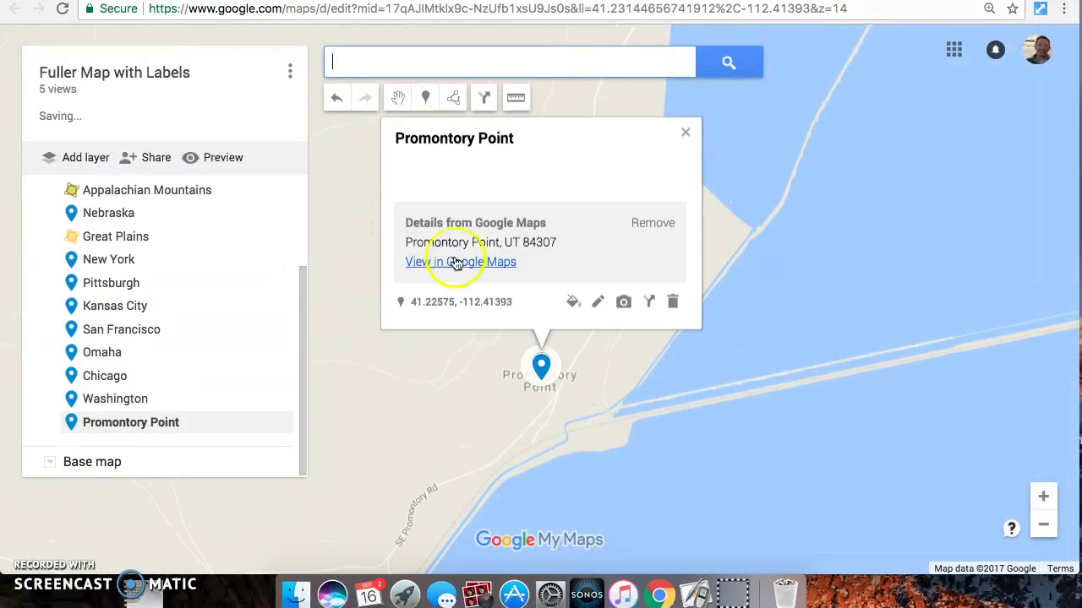
Step: Examine where Promontory Point lies relative to the other features across the whole United States, and dismiss its details
left_click(1042, 525)
left_click(1044, 530)
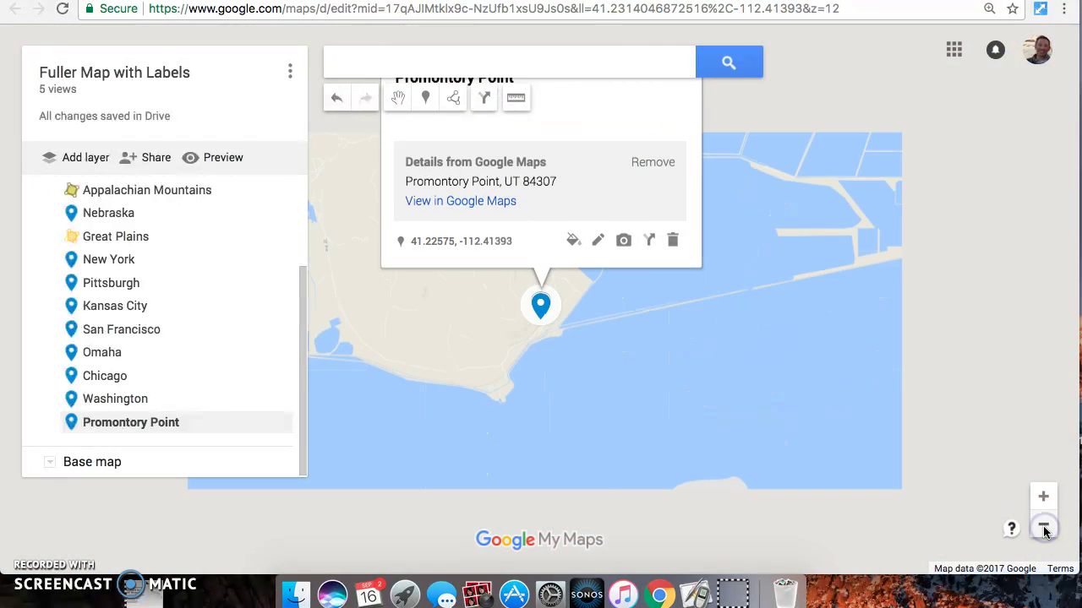
left_click(1044, 529)
left_click(1043, 529)
left_click(1044, 529)
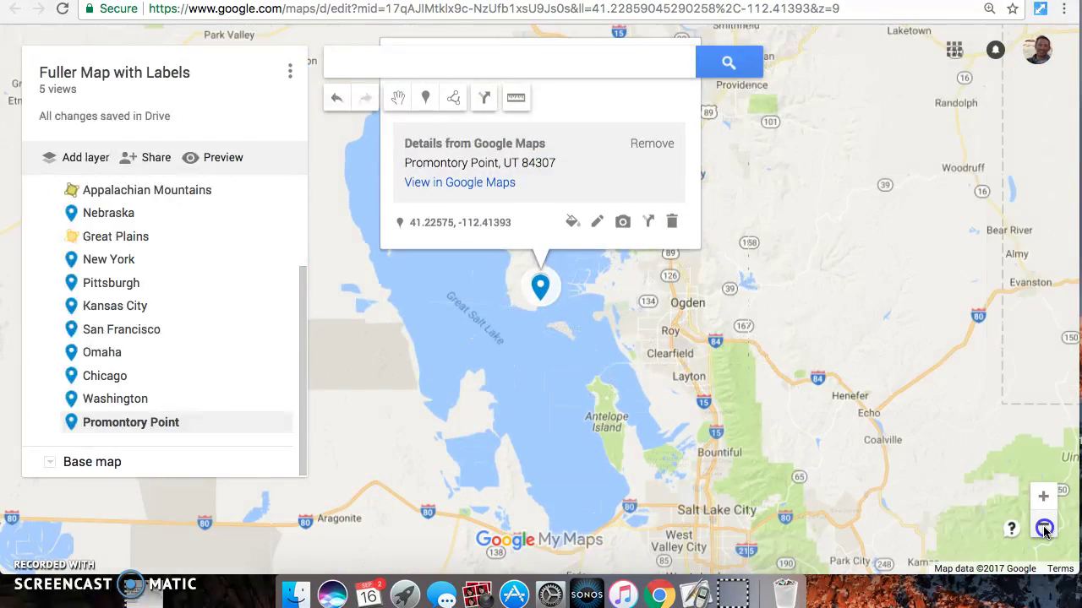
left_click(1043, 529)
left_click(1043, 529)
left_click(1044, 529)
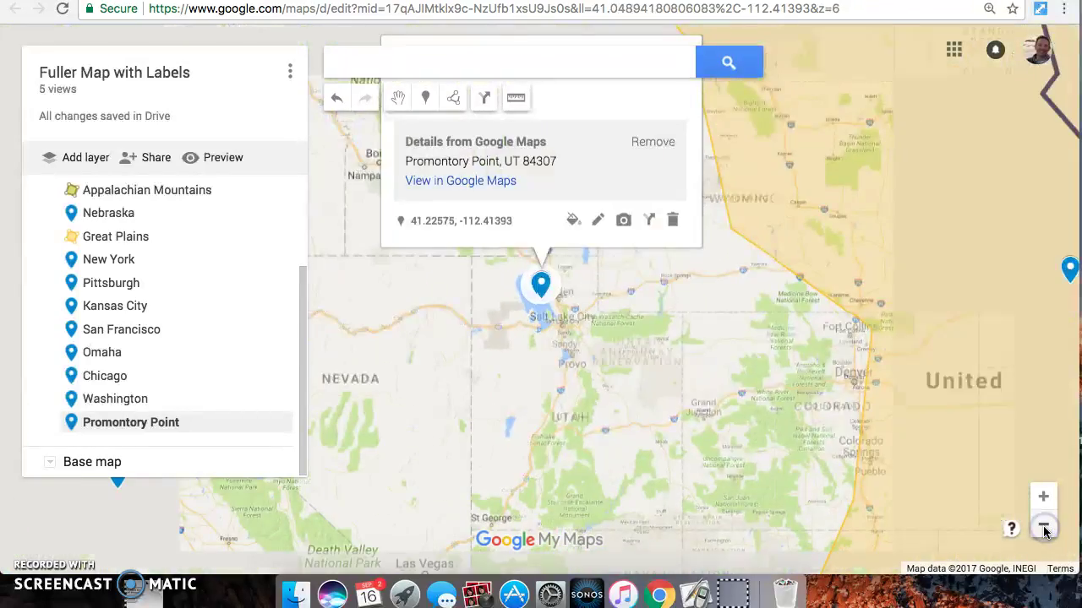
left_click(1044, 529)
left_click(1044, 529)
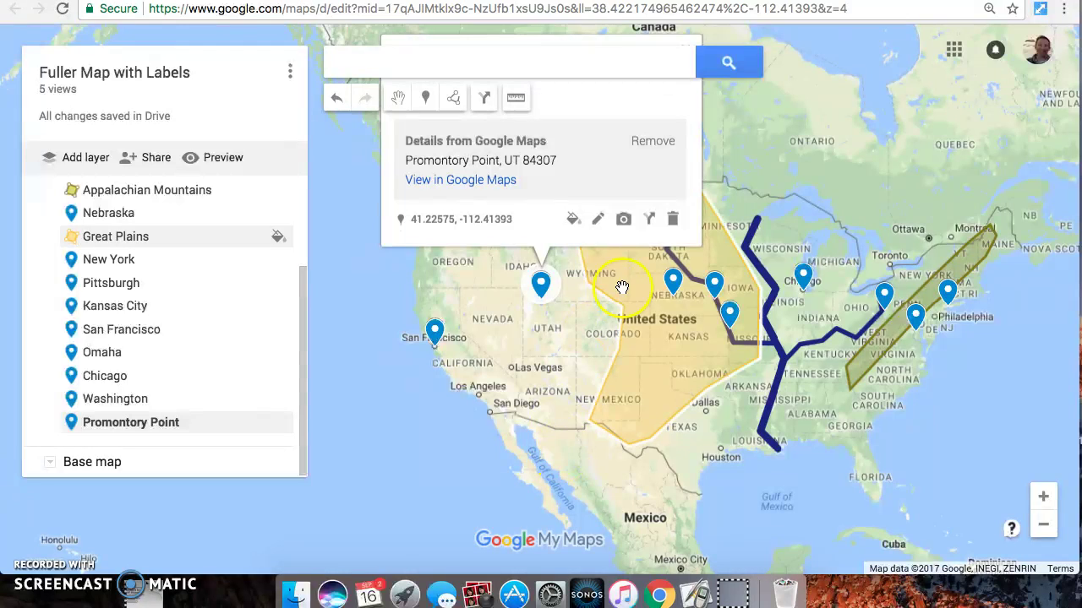
left_click(502, 378)
left_click(644, 423)
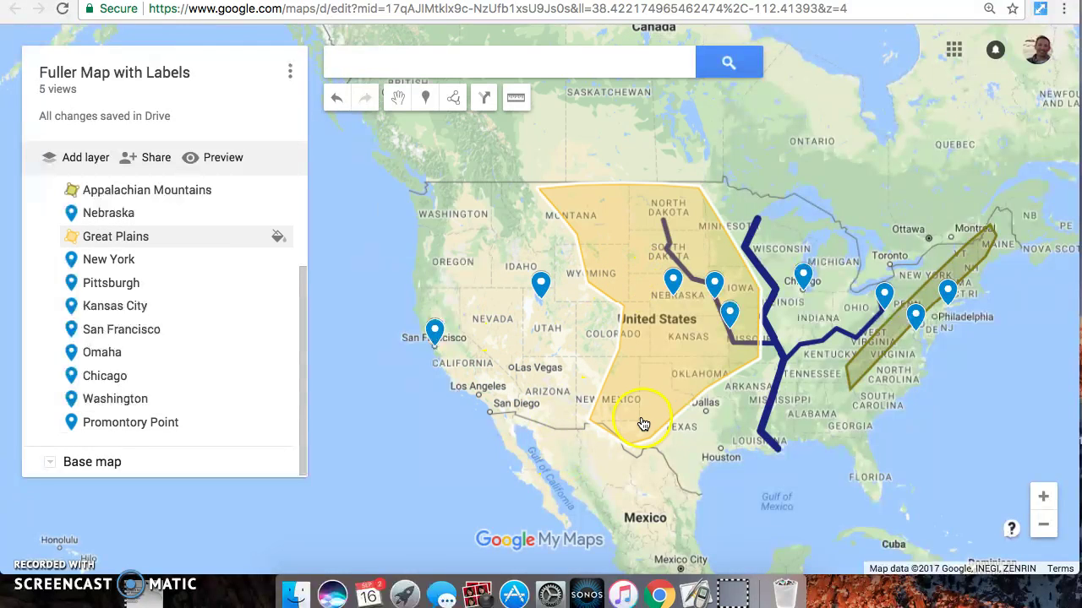
Step: Review the picture and description of the Nebraska placemark, and view the Omaha placemark's details
left_click(672, 289)
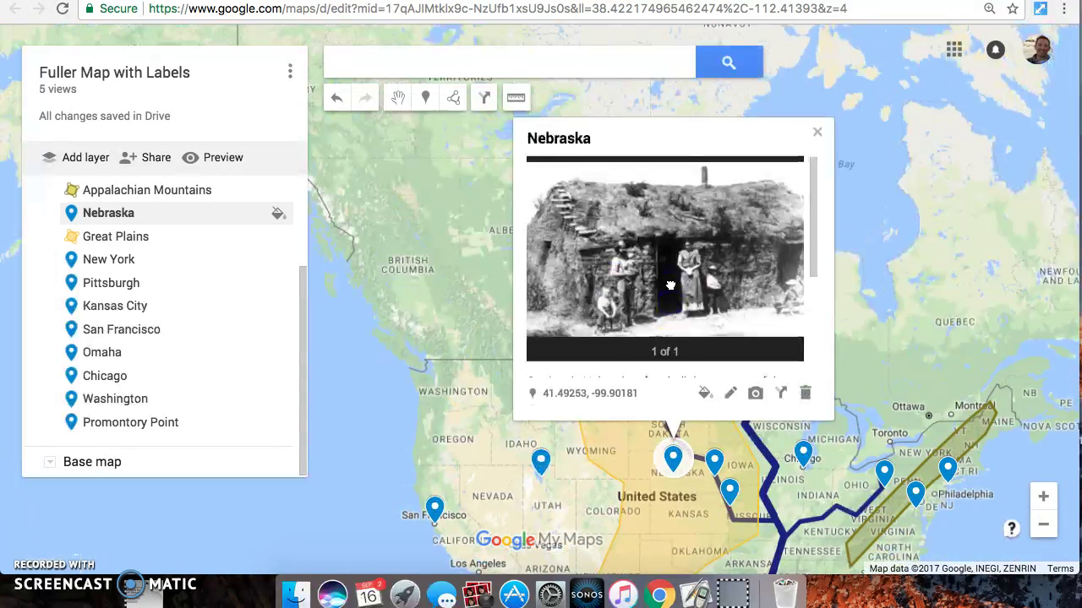
scroll(676, 300, "down", 3)
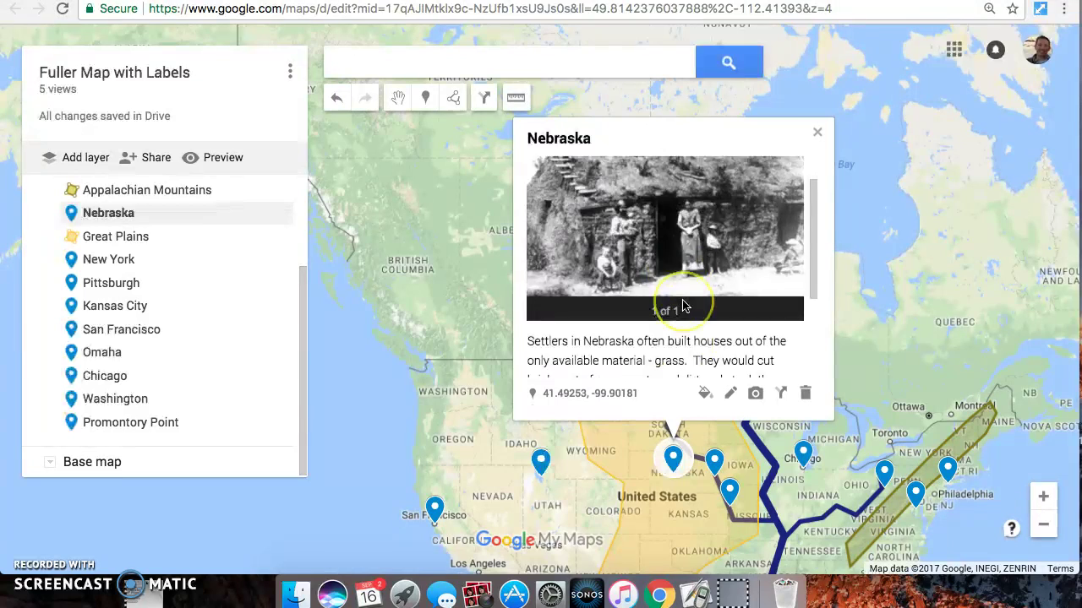
scroll(683, 306, "up", 3)
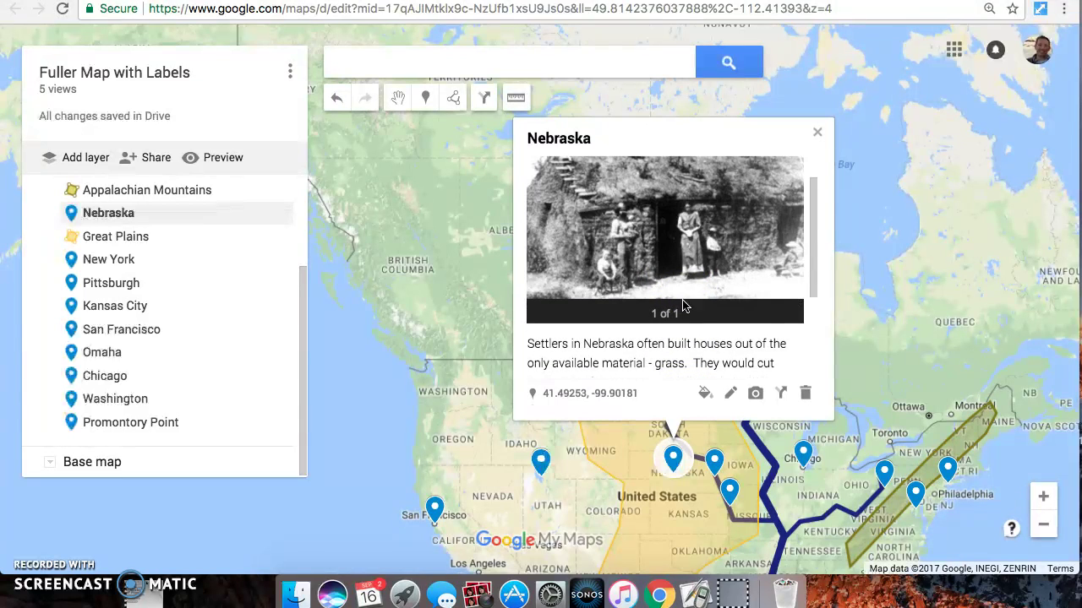
left_click(817, 132)
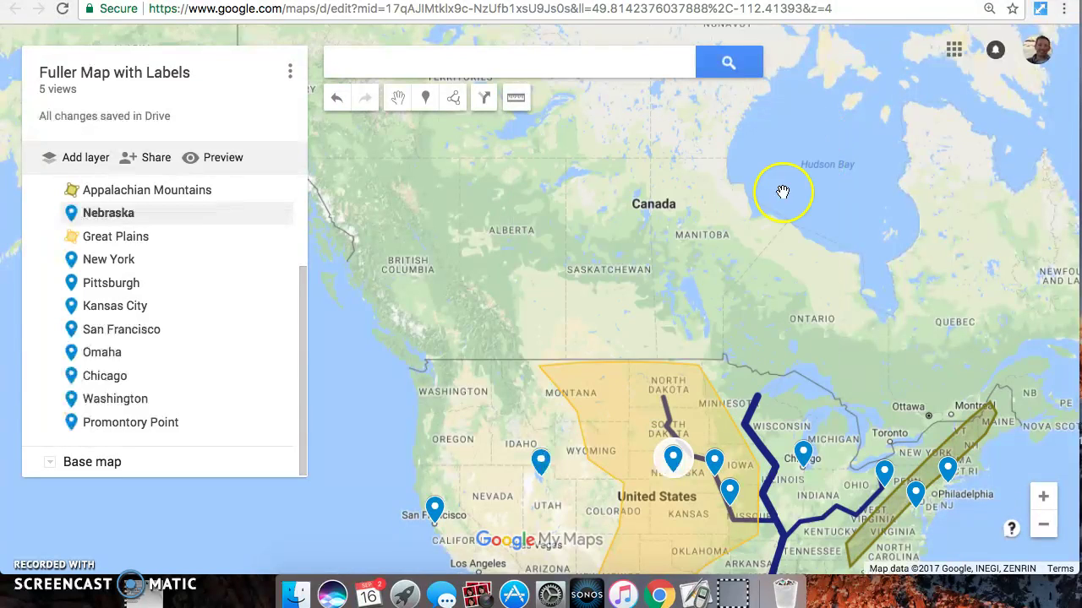
left_click(714, 461)
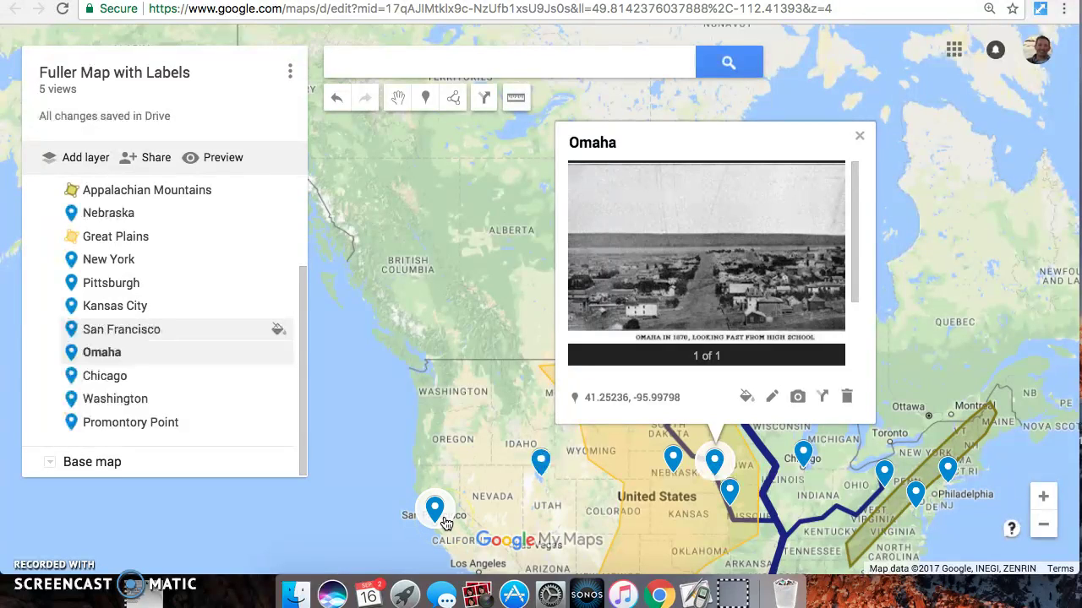
left_click(861, 138)
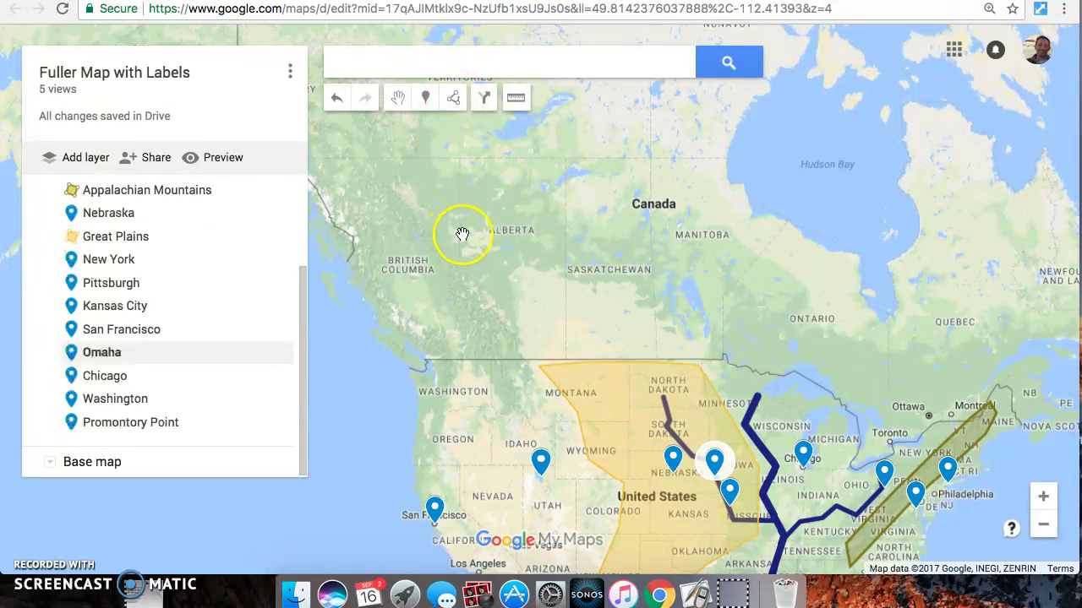
Step: Draw a line about 938 mi long from Kansas City to Promontory Point and save it under its default name
left_click(455, 103)
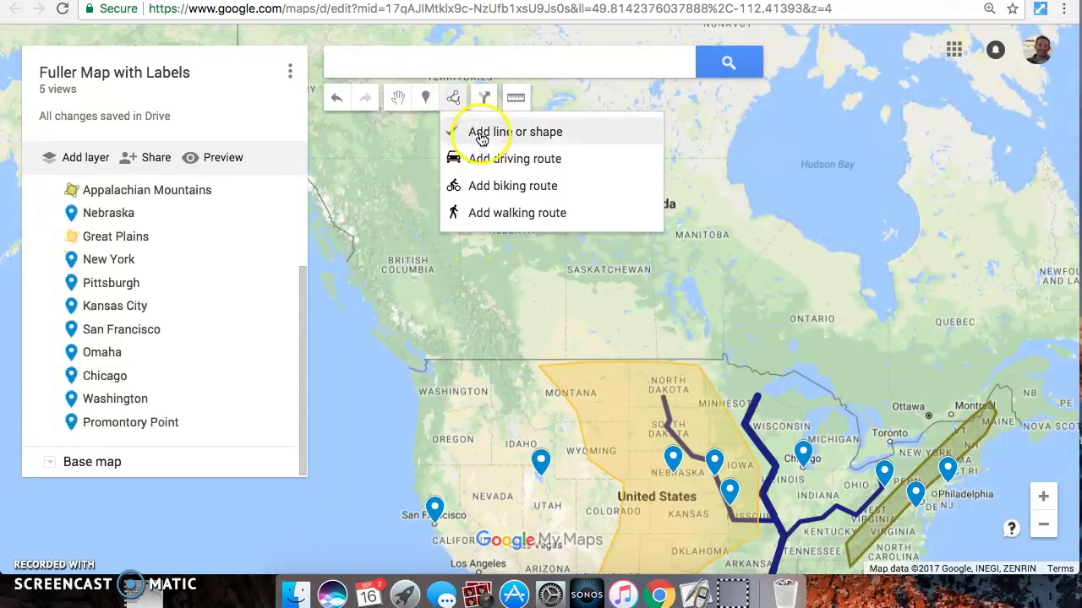
left_click(480, 135)
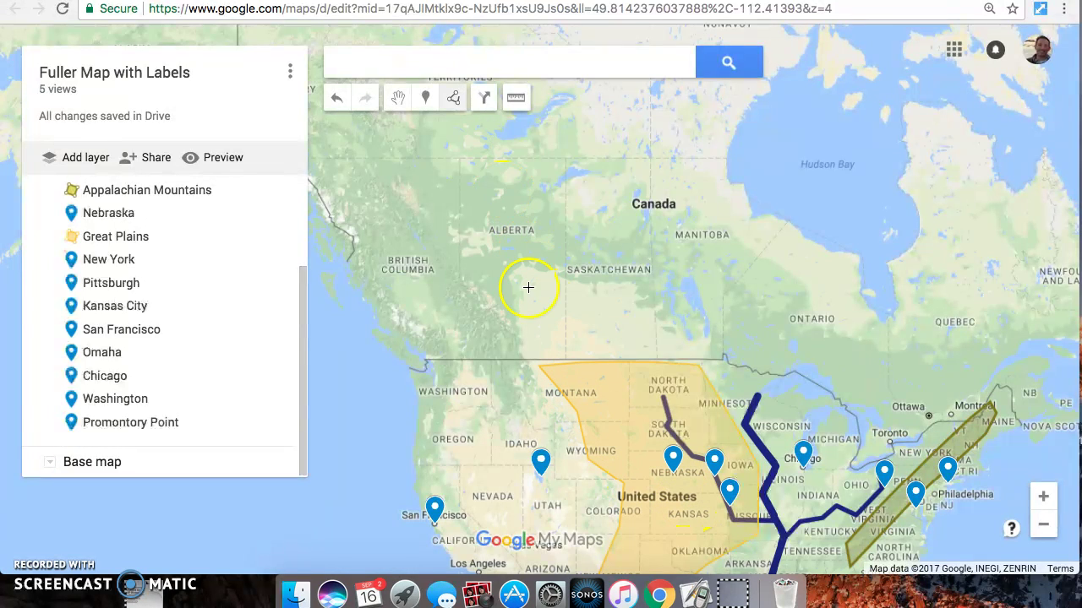
left_click(454, 99)
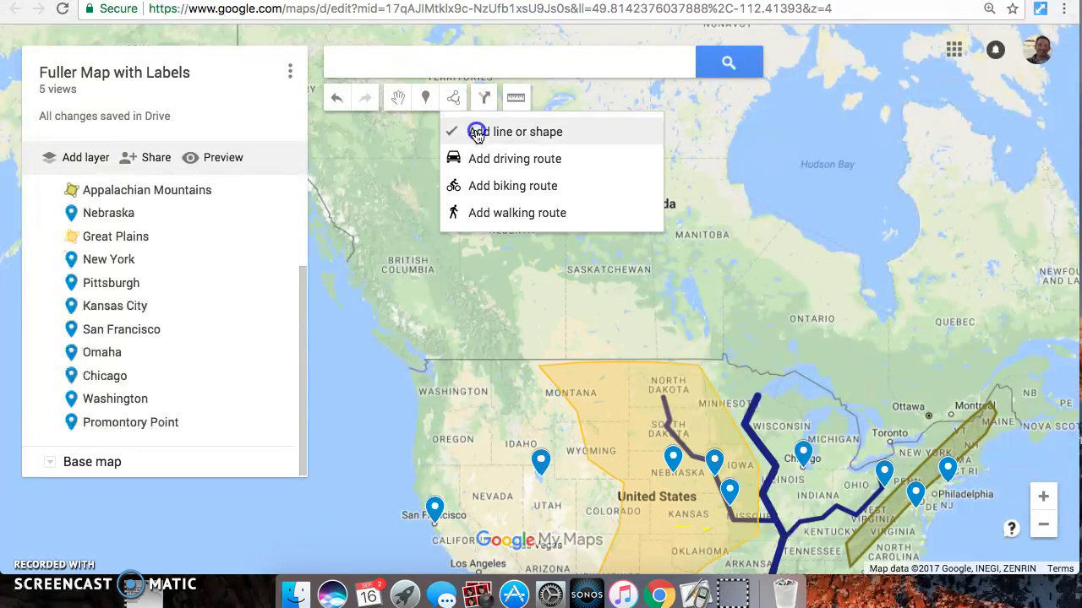
left_click(478, 135)
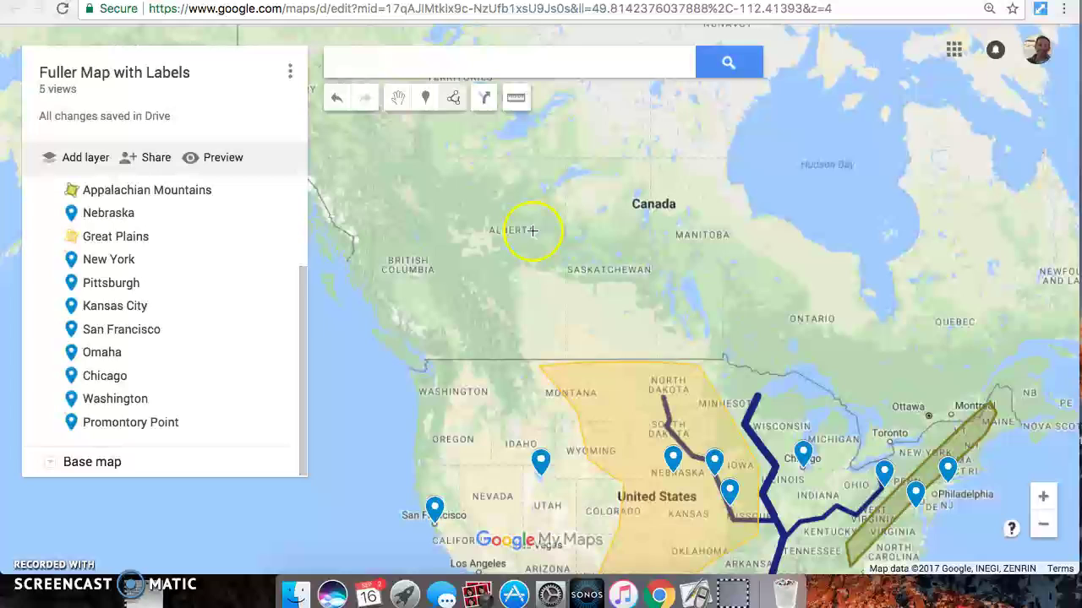
left_click(728, 492)
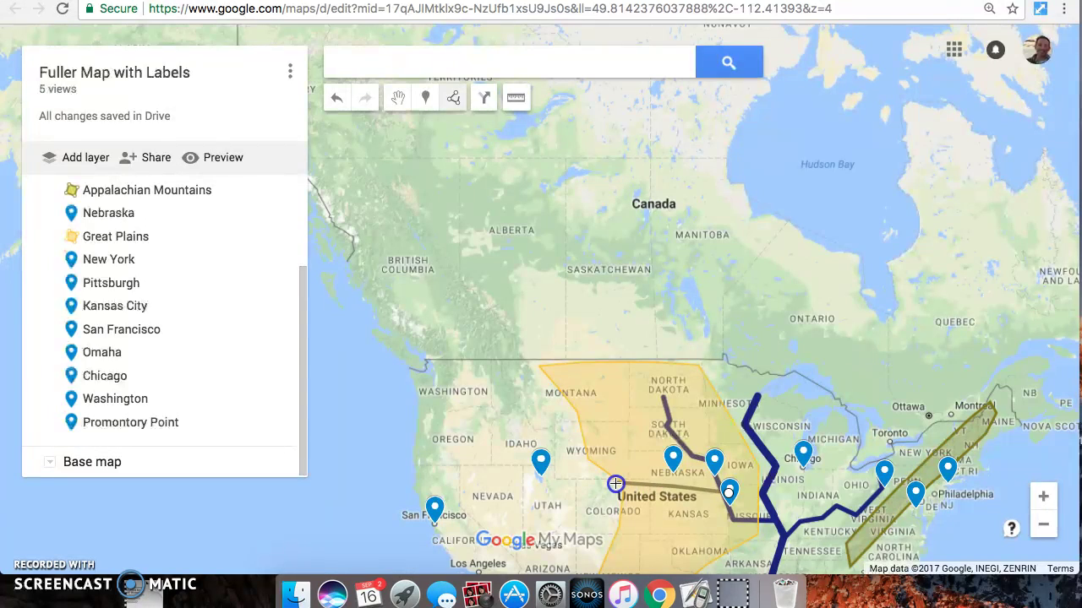
double_click(540, 471)
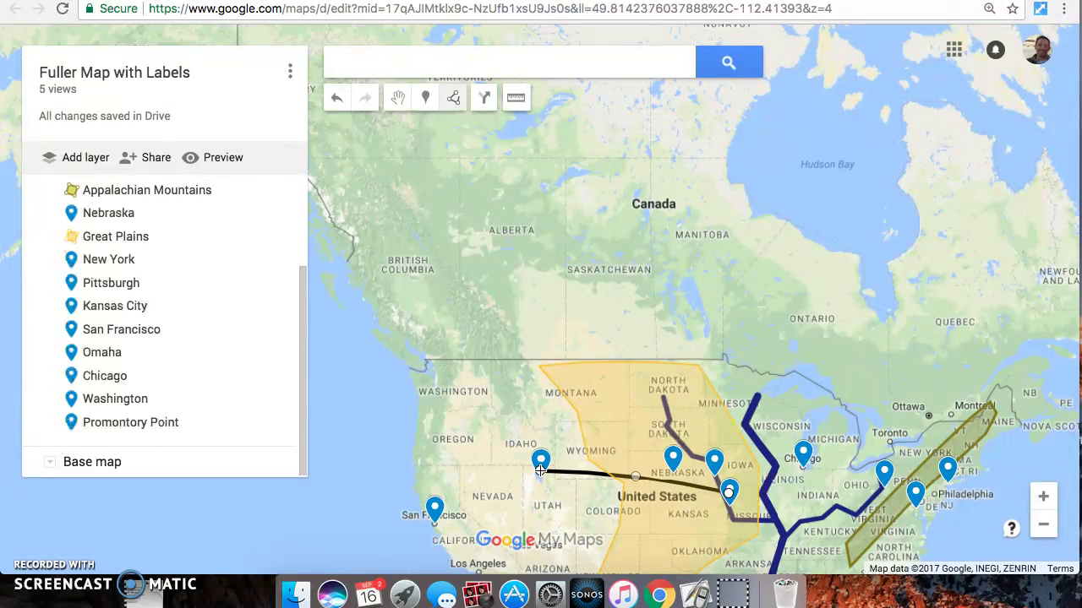
left_click(540, 471)
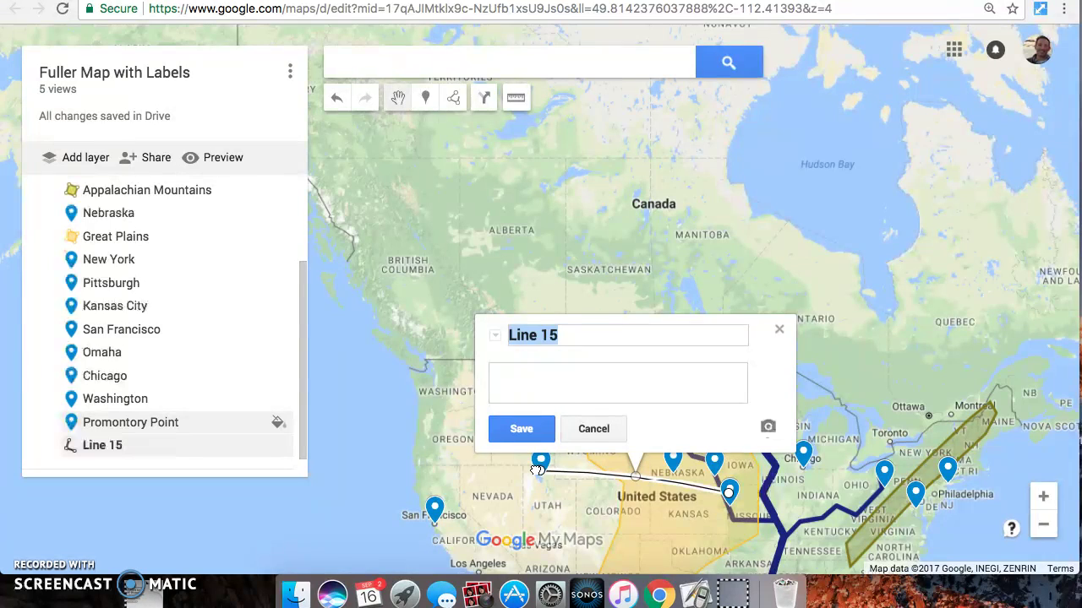
left_click(524, 430)
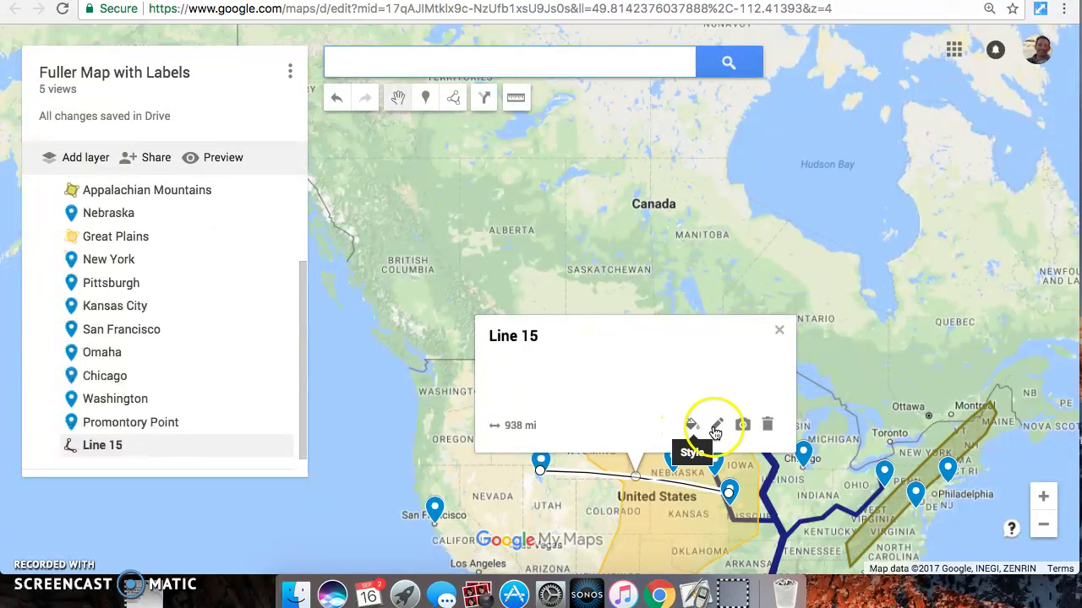
Step: Change the color of the line between Kansas City and Promontory Point to light red
left_click(718, 429)
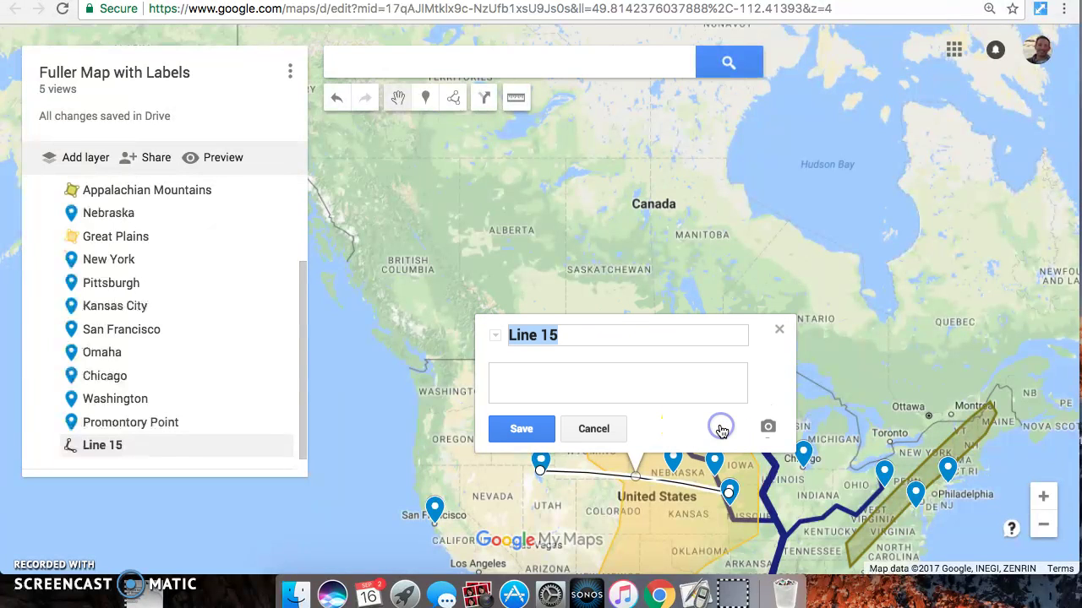
left_click(593, 428)
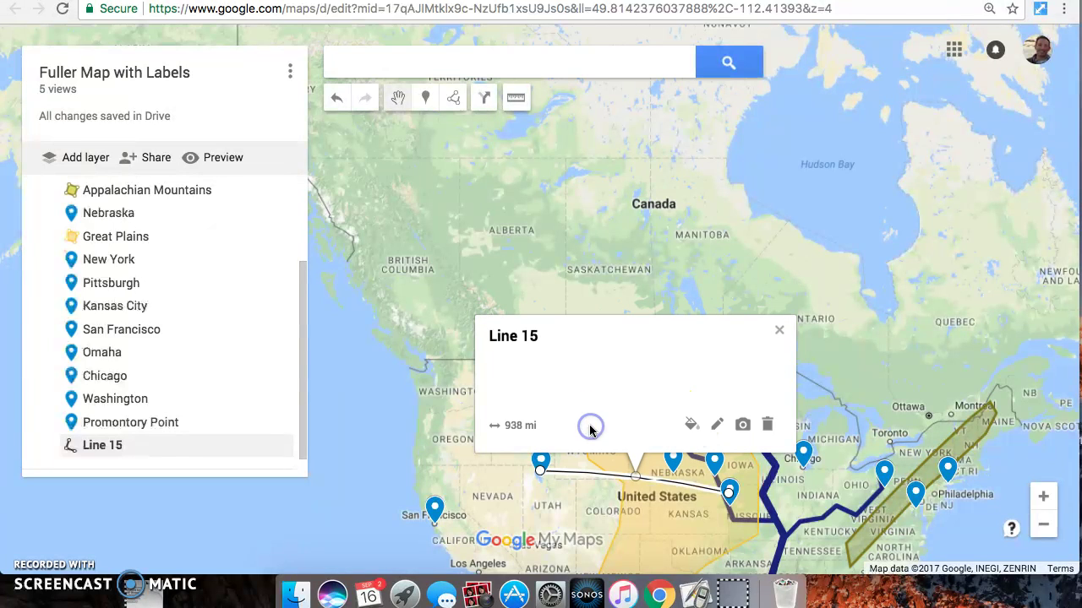
left_click(691, 425)
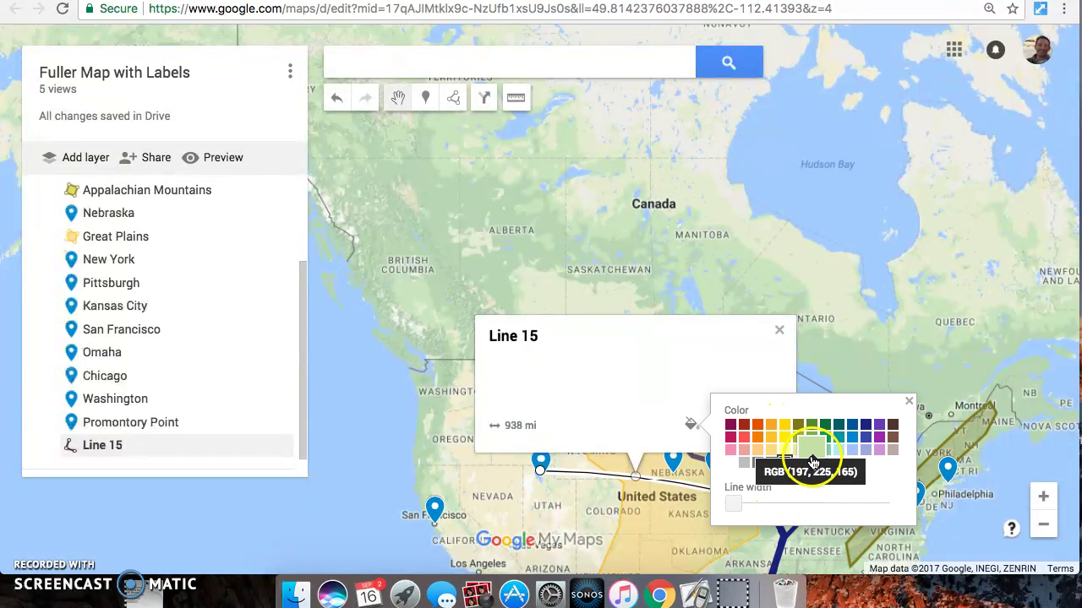
left_click(735, 440)
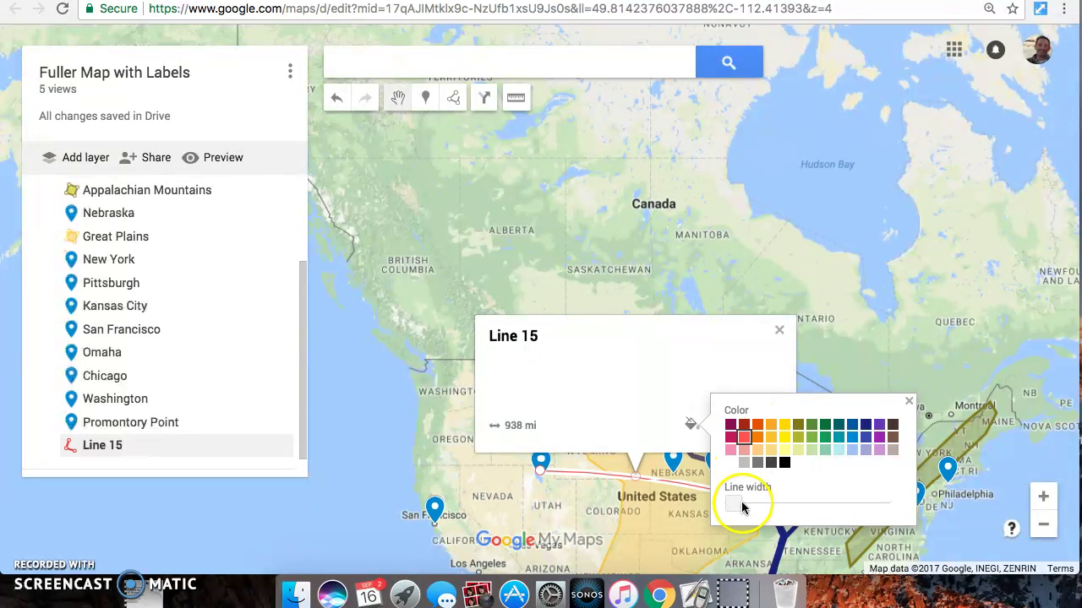
Step: Make the line between Kansas City and Promontory Point slightly thicker and dismiss its details
mouse_move(734, 505)
left_mouse_down()
mouse_move(766, 507)
mouse_move(741, 512)
left_mouse_up()
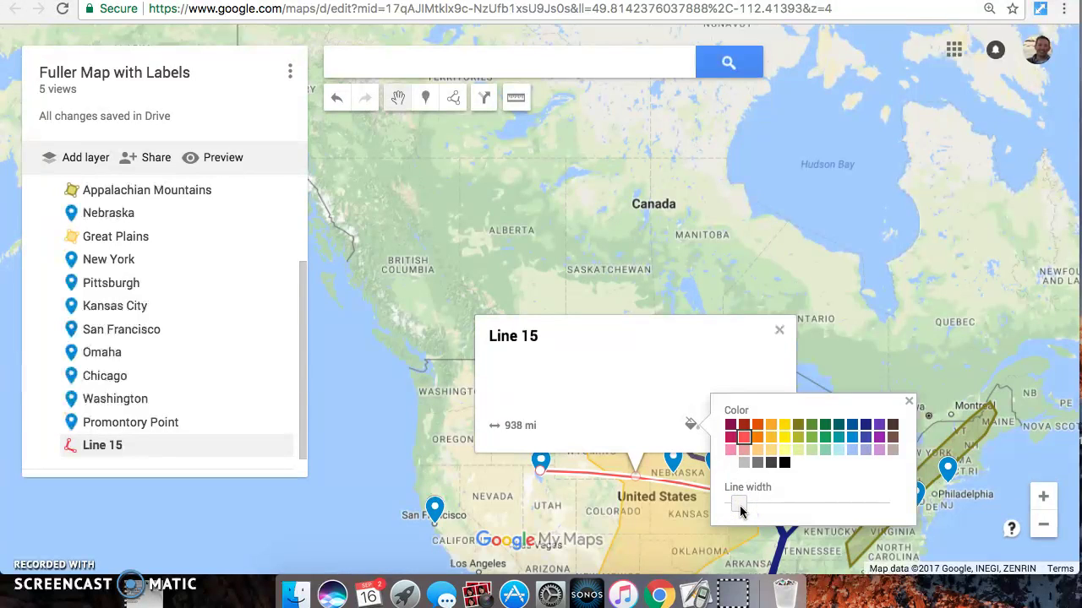
left_click(572, 508)
left_click(654, 493)
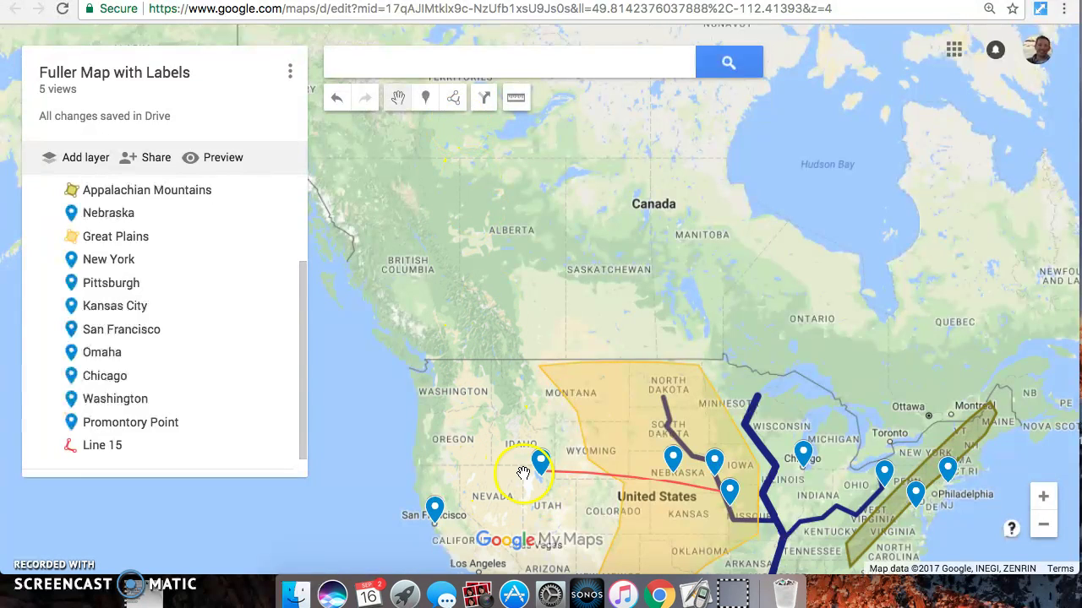
Step: Draw a line about 593 mi long from Promontory Point to San Francisco
left_click(1043, 525)
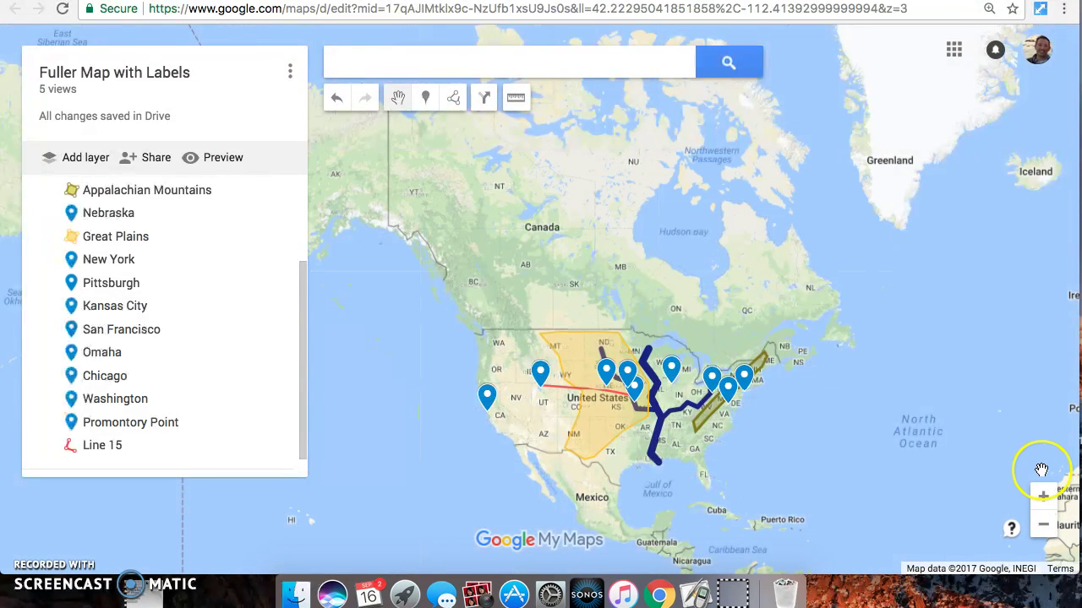
left_click(1043, 499)
left_click(1043, 499)
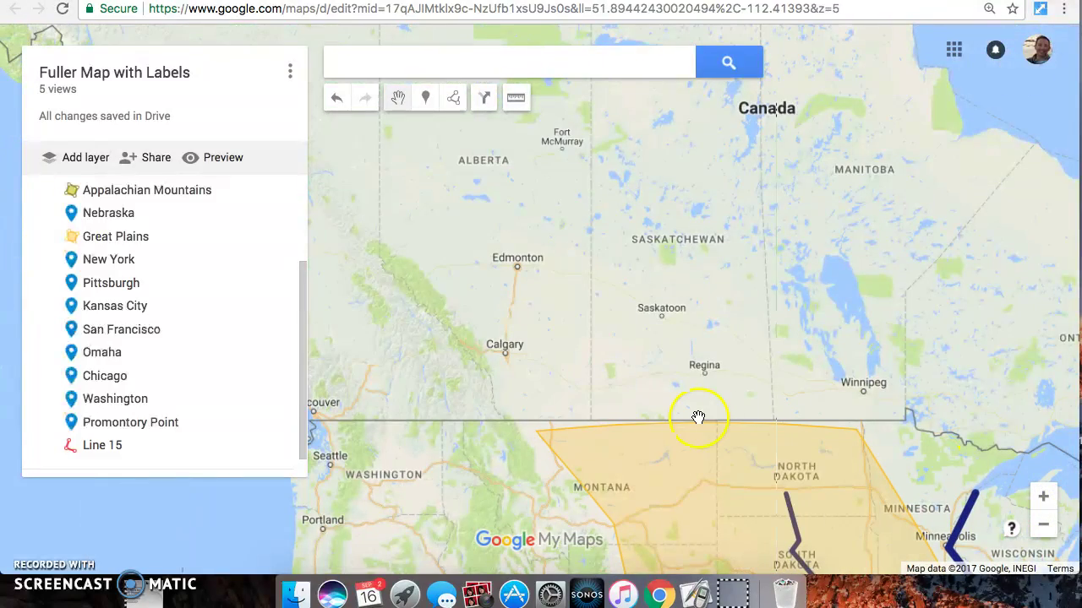
mouse_move(558, 409)
left_mouse_down()
mouse_move(552, 239)
mouse_move(579, 104)
left_mouse_up()
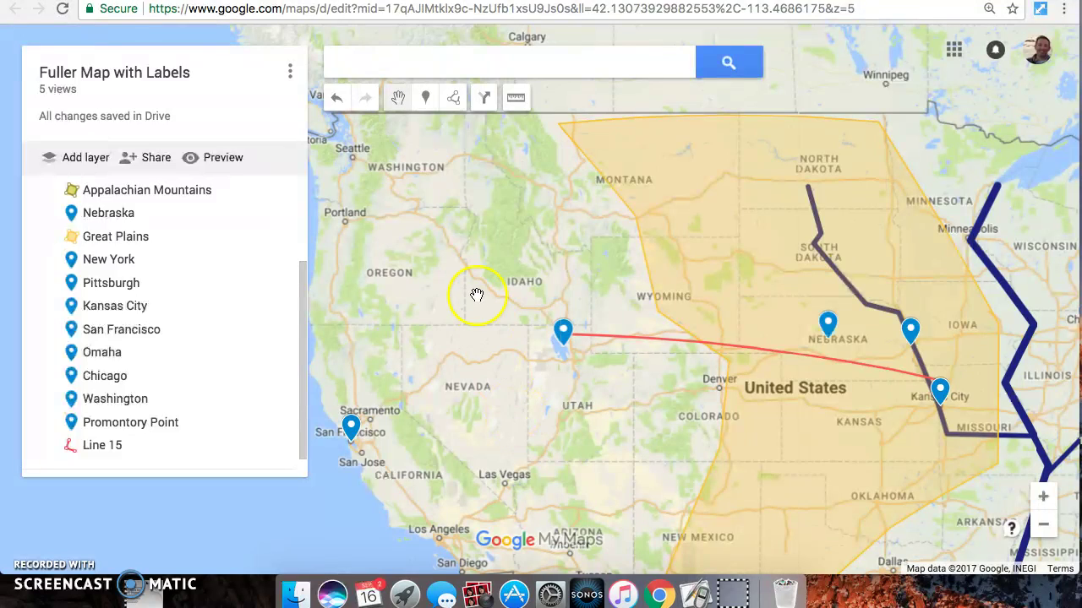
left_click(455, 100)
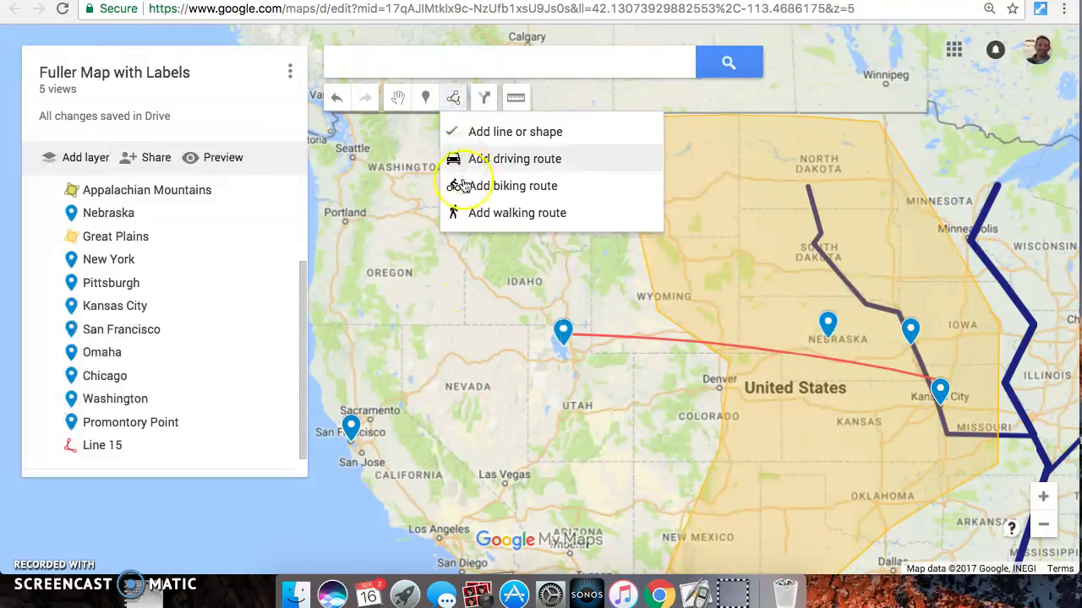
left_click(466, 136)
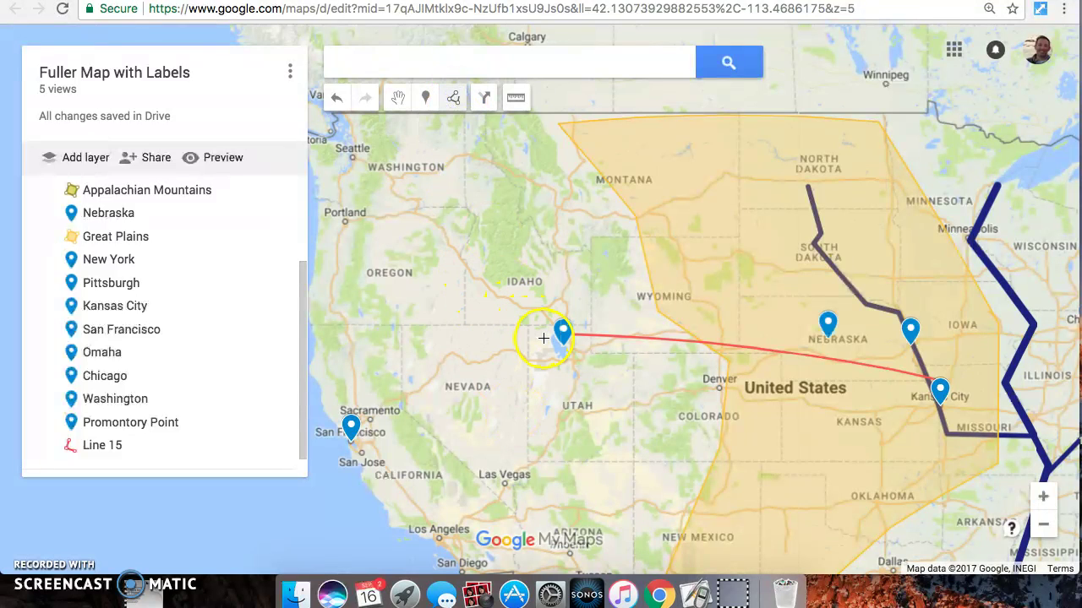
left_click(559, 336)
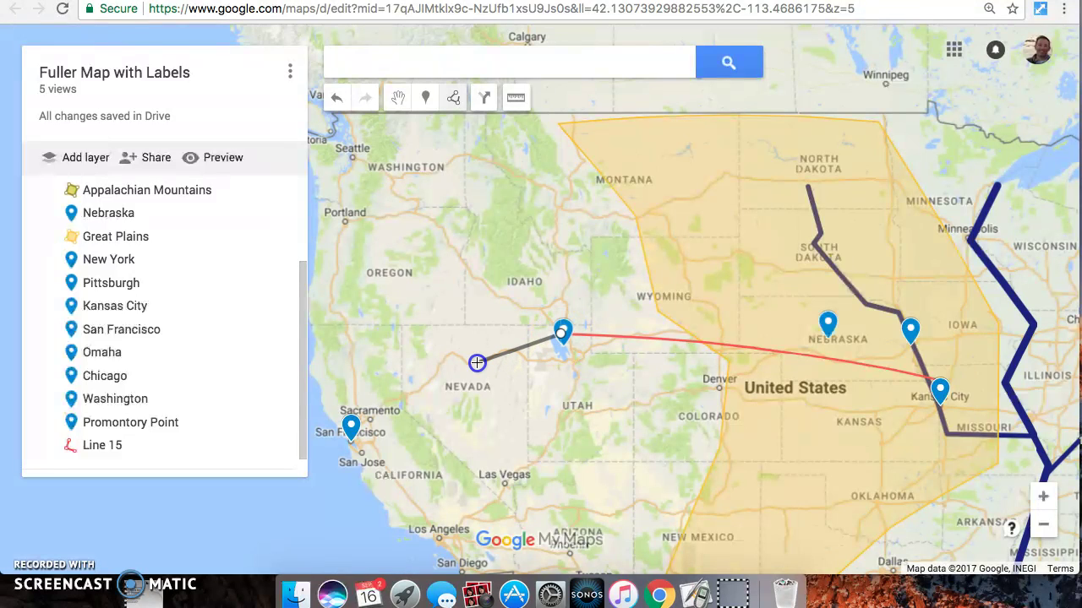
left_click(352, 440)
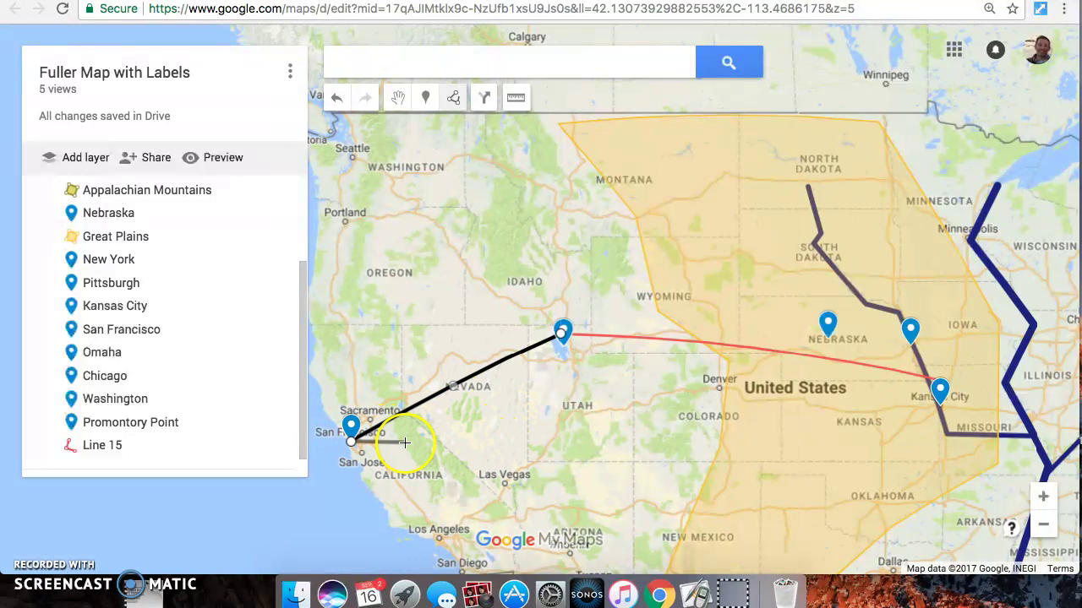
left_click(354, 442)
left_click(354, 448)
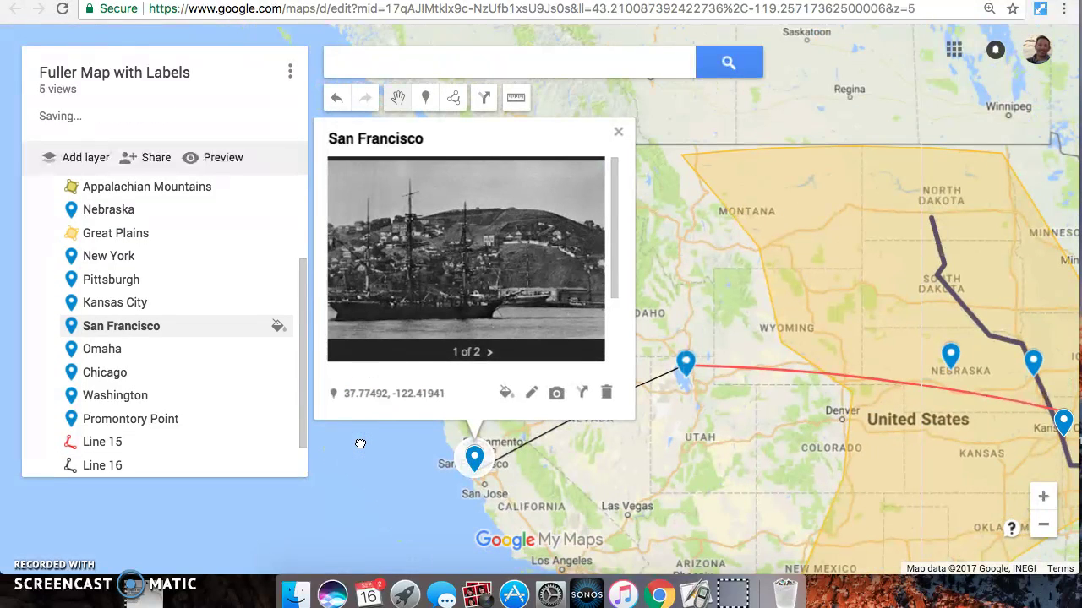
Step: Dismiss the San Francisco details and bring up those of the line between Promontory Point and San Francisco
left_click(542, 459)
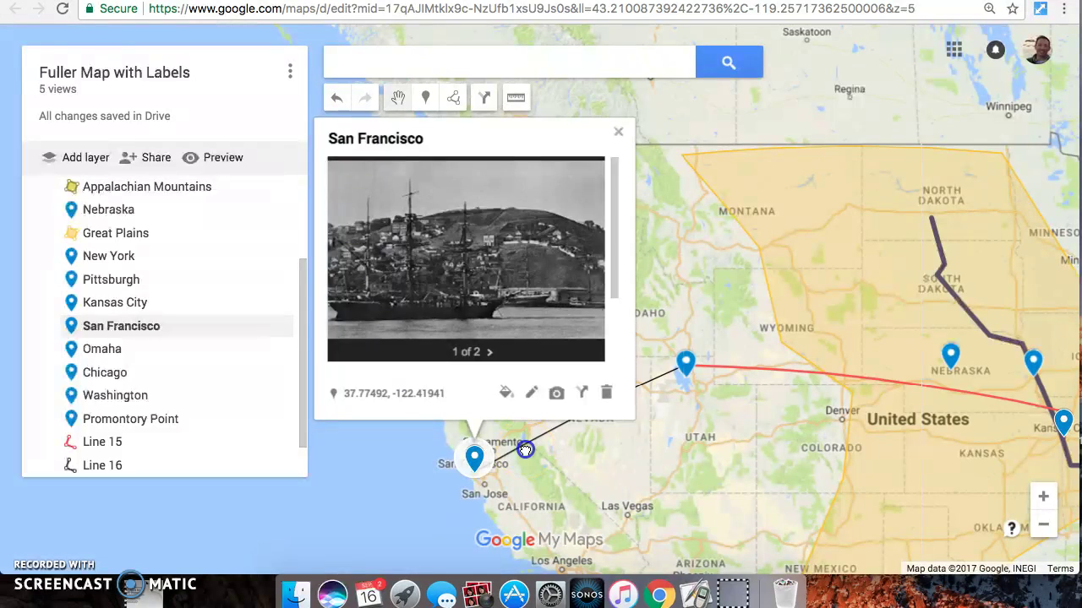
left_click(525, 451)
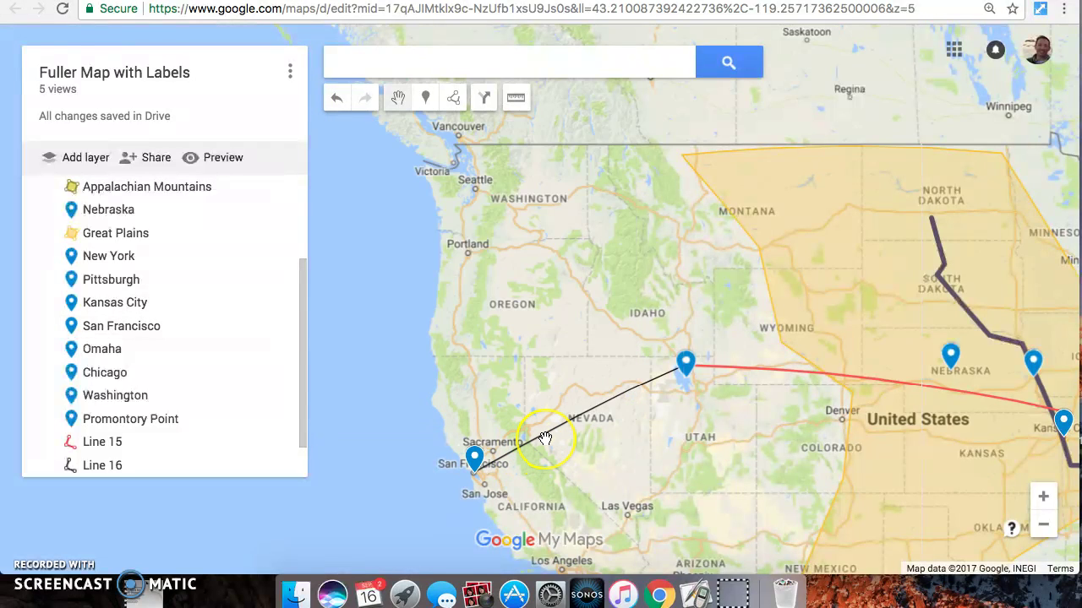
scroll(545, 438, "up", 1)
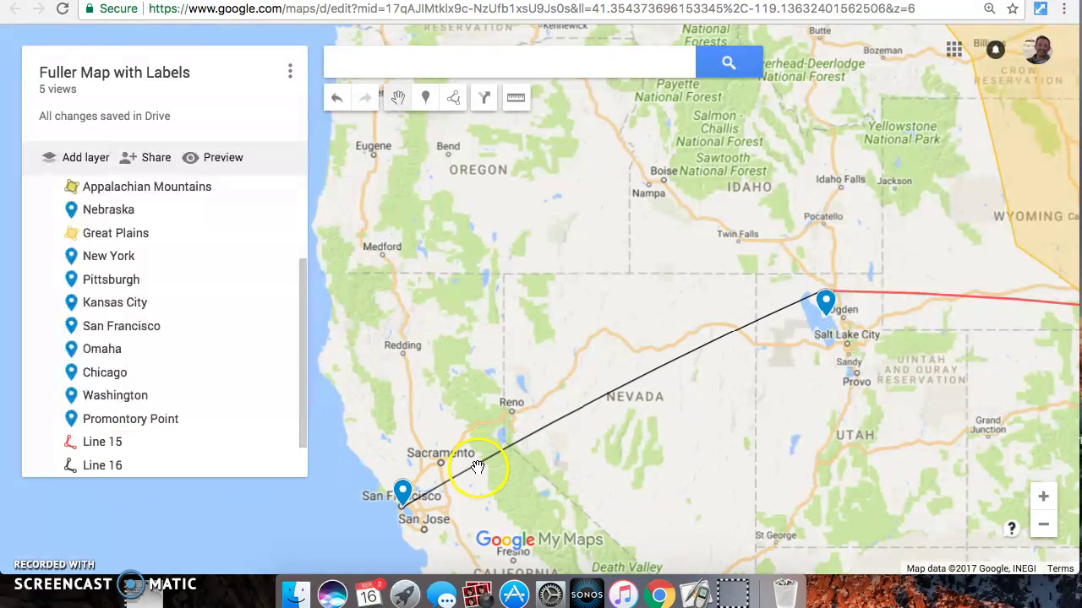
scroll(477, 468, "up", 1)
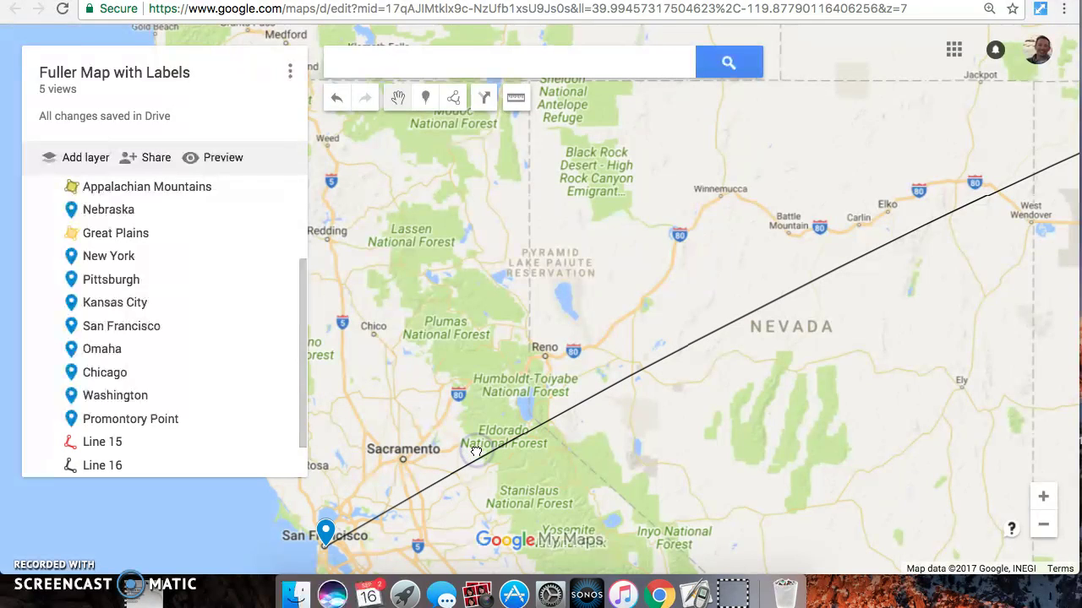
left_click(475, 453)
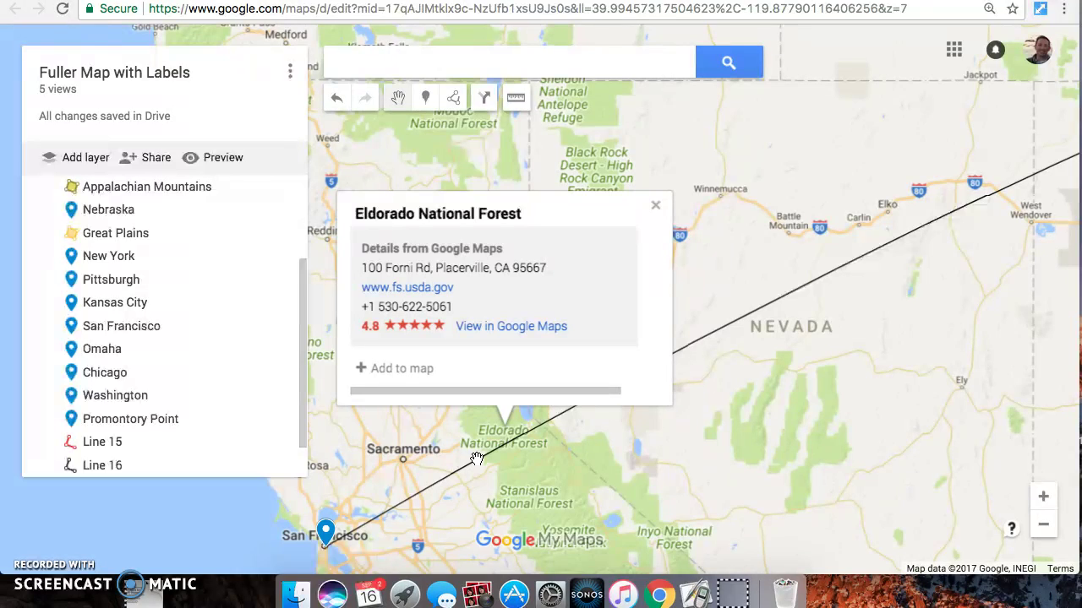
left_click(477, 466)
scroll(477, 465, "up", 1)
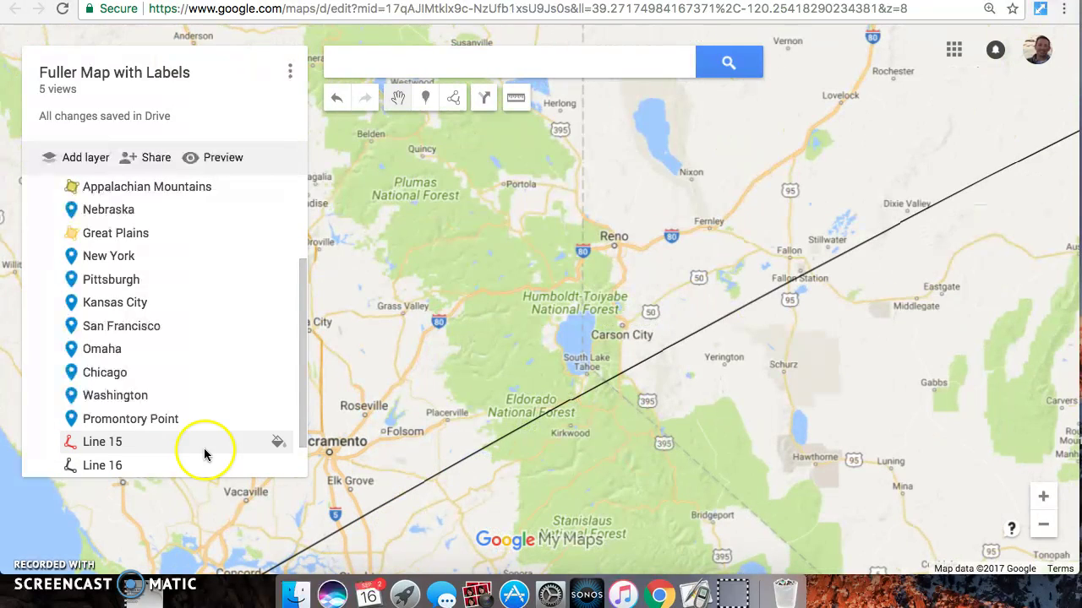
left_click(142, 464)
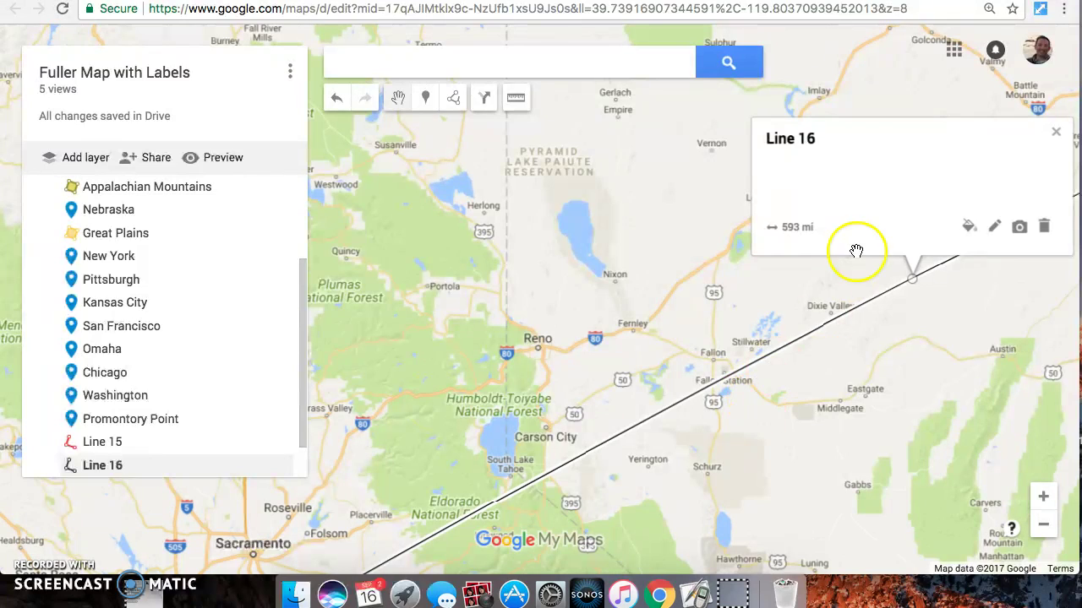
Step: Change the color of the line between Promontory Point and San Francisco to dark pink
left_click(968, 225)
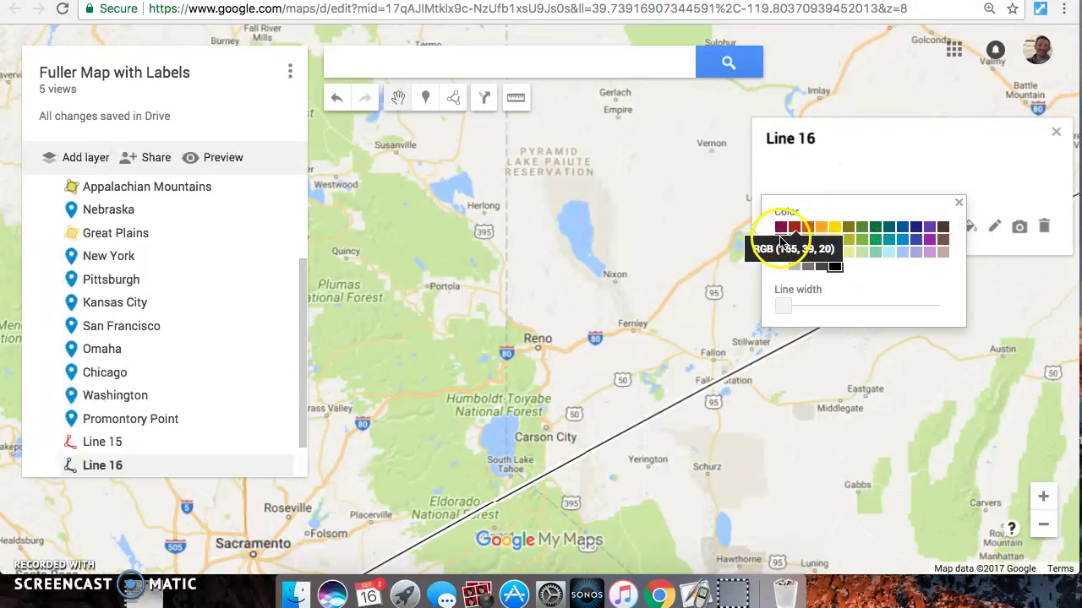
left_click(780, 240)
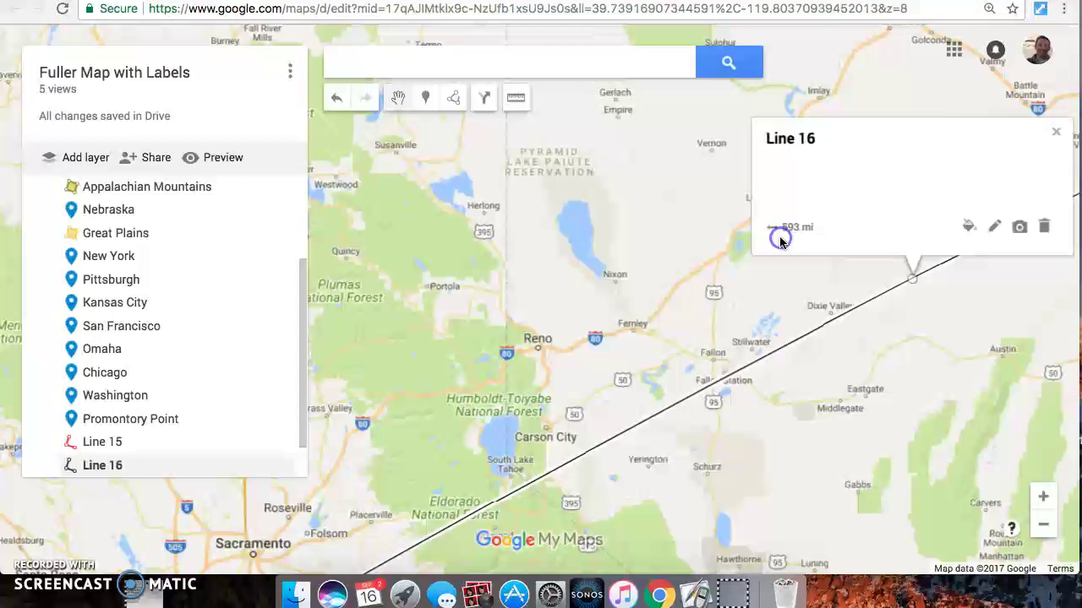
left_click(970, 230)
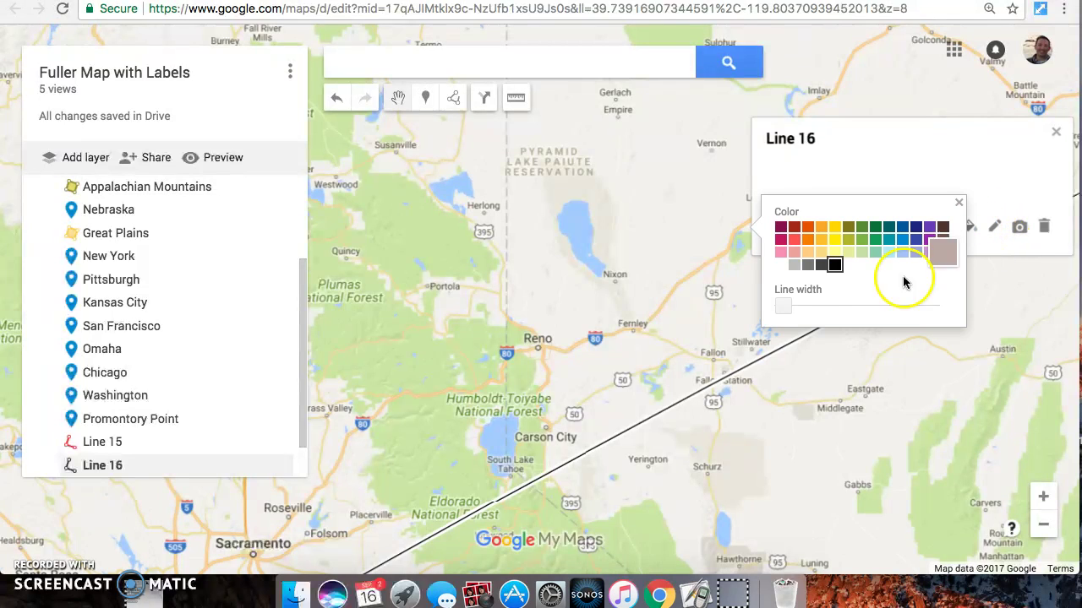
left_click(782, 240)
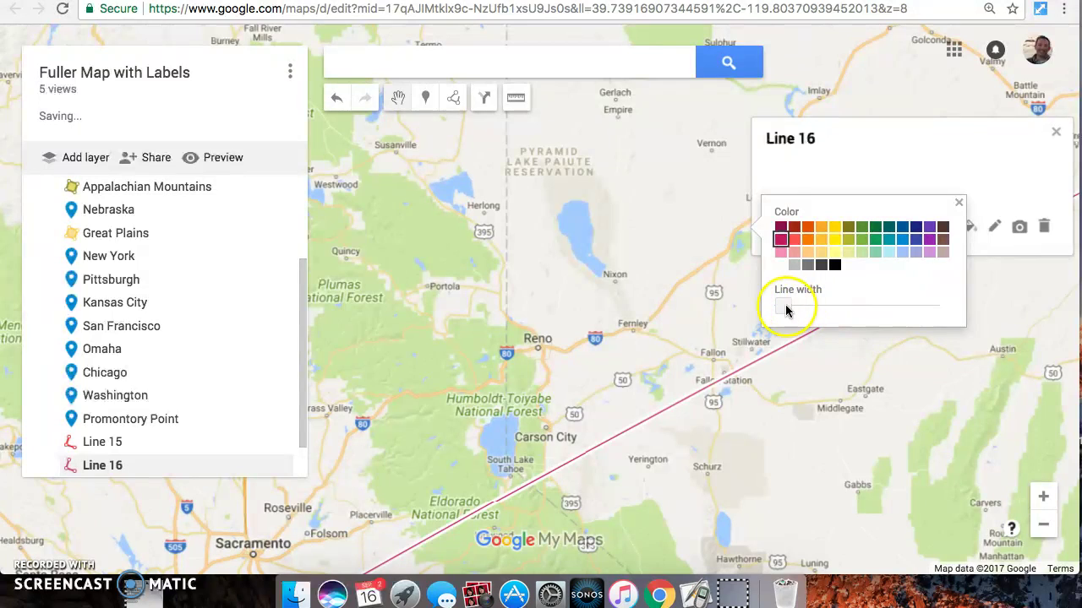
Step: Make the line between Promontory Point and San Francisco slightly thicker and dismiss its details
left_click_drag(786, 309, 789, 310)
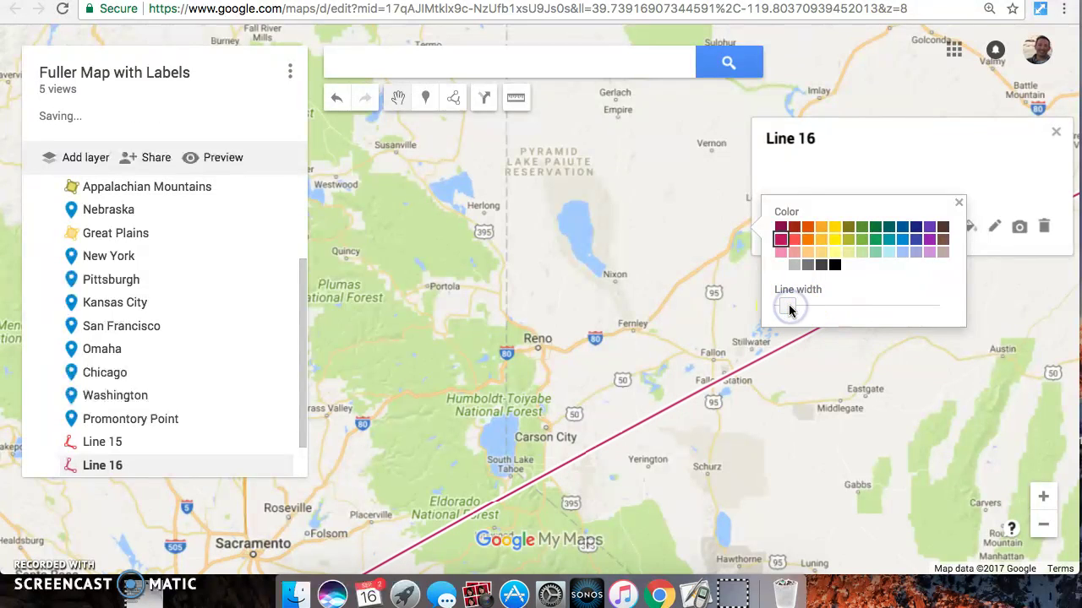
left_click(797, 422)
left_click(561, 322)
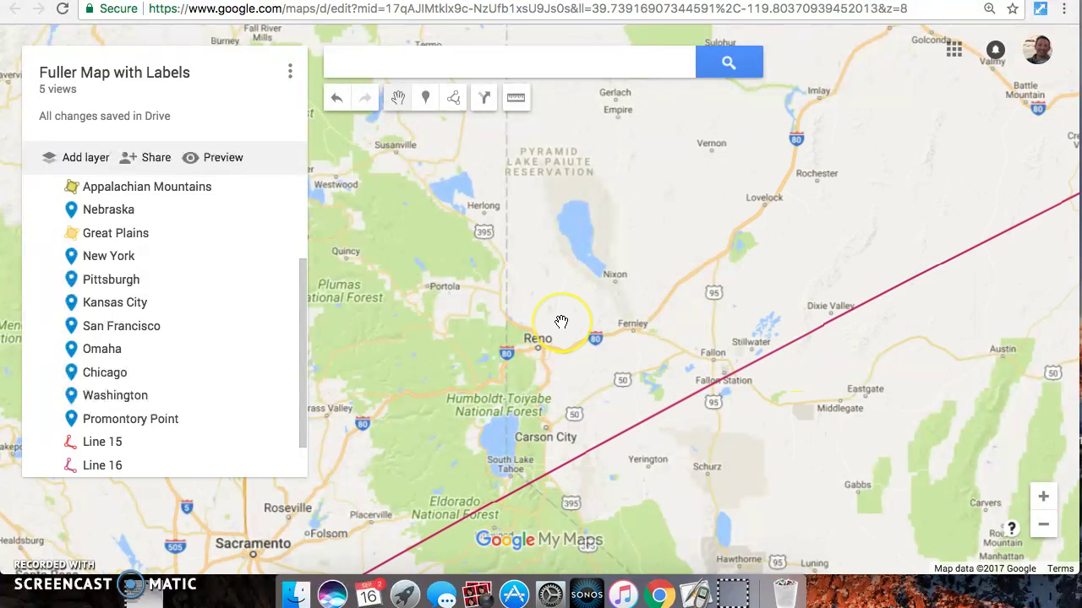
scroll(561, 322, "down", 2)
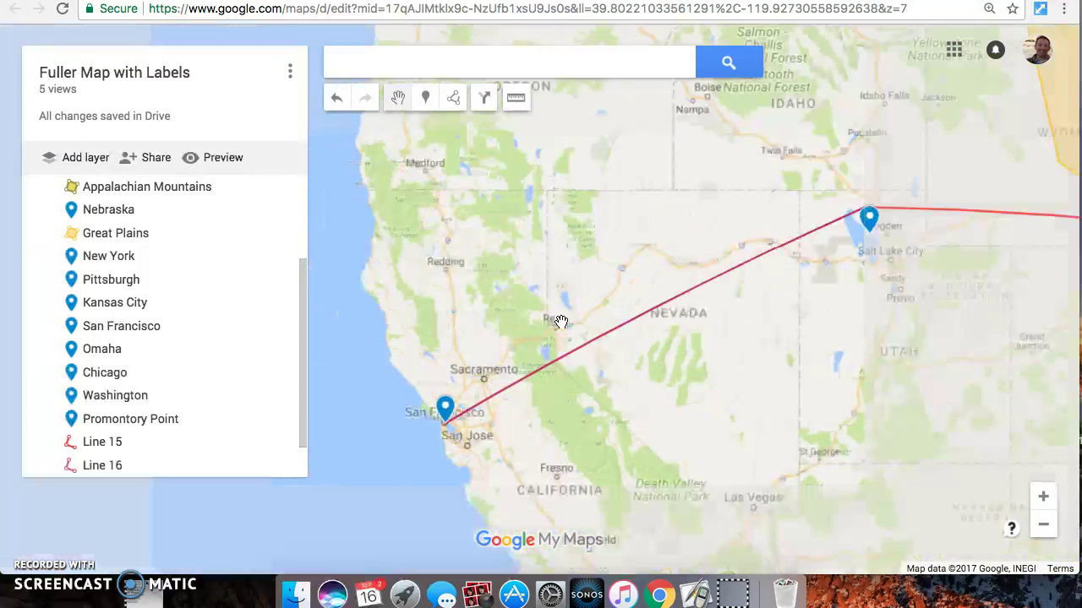
left_click_drag(749, 431, 676, 424)
scroll(691, 426, "down", 1)
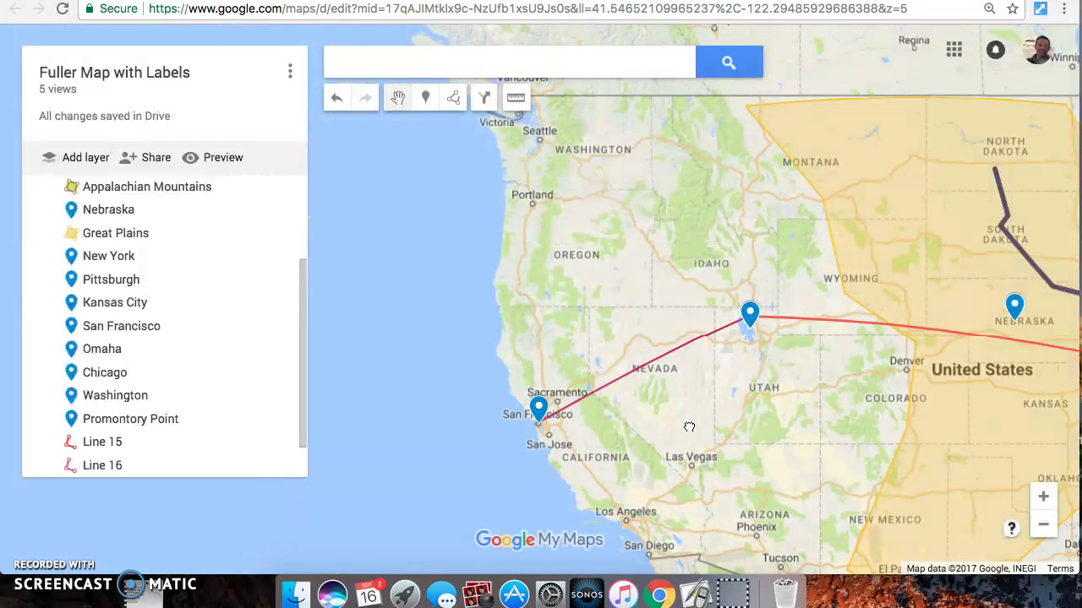